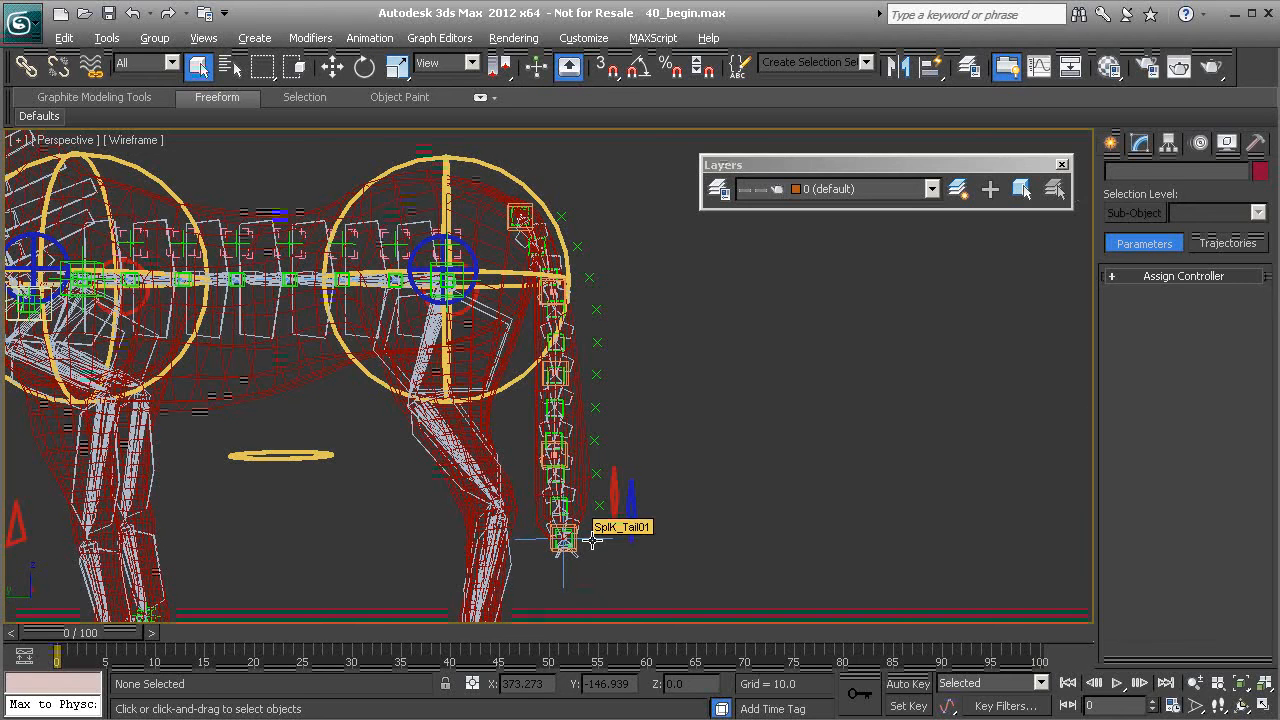
Step: Inspect the Spline IK Solver settings of the SpIK_Tail01 helper at the tip of the tail
left_click(590, 540)
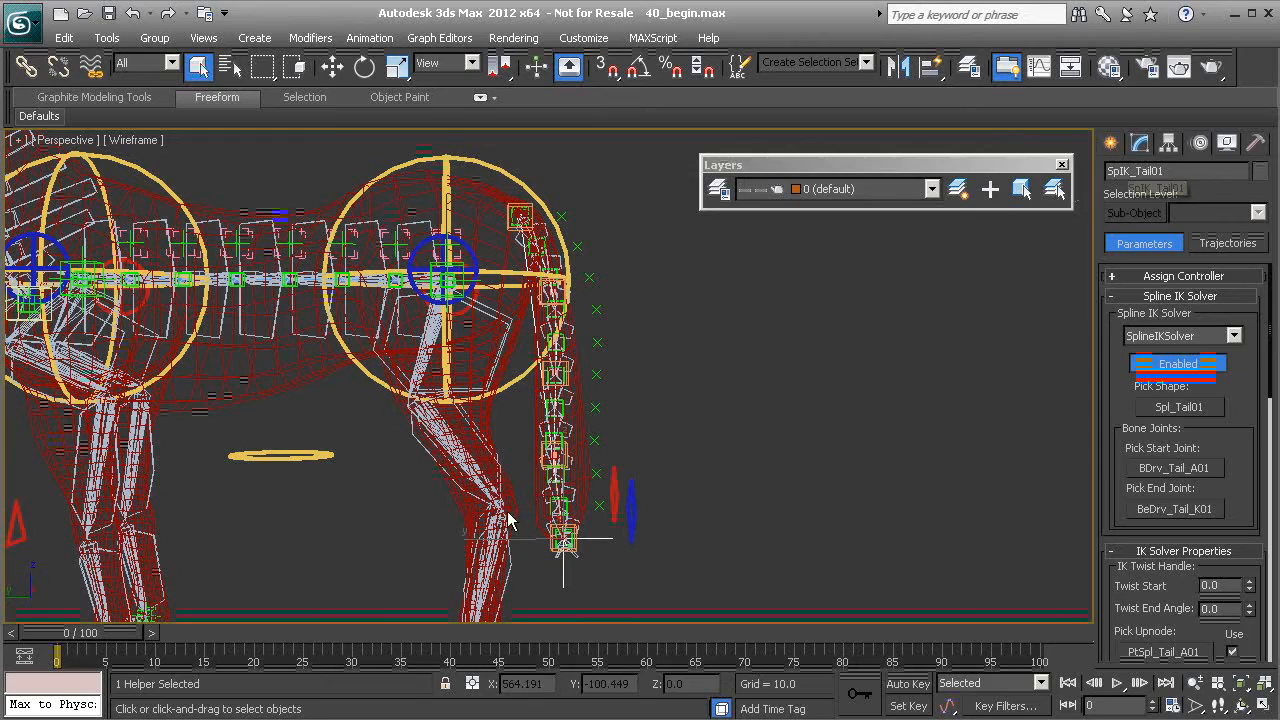
middle_click_drag(522, 409, 517, 448)
scroll(527, 456, "up", 5)
middle_click_drag(590, 190, 521, 252)
Step: Try moving the tail control helper PtSpl_Tail_C01 and the control helper below it, cancelling each move
left_click(527, 390)
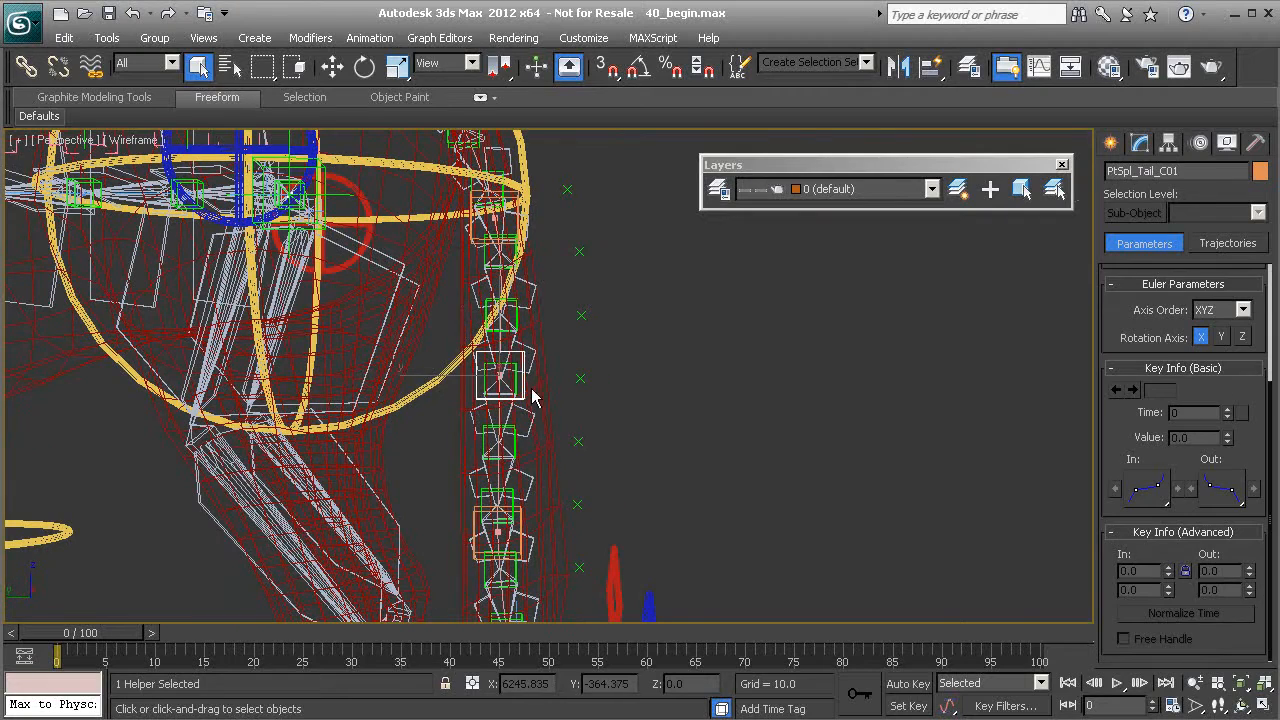
key("w")
left_click_drag(474, 346, 642, 362)
right_click(642, 362)
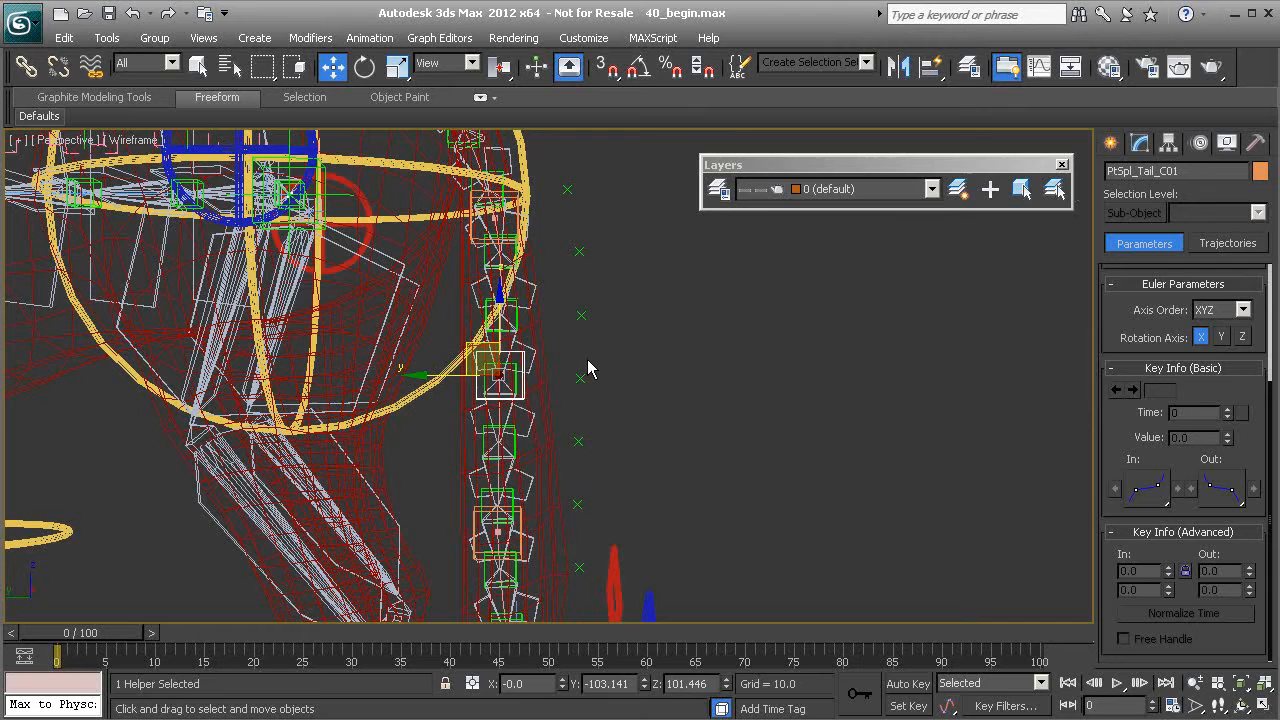
middle_click_drag(527, 450, 521, 503, "alt")
left_click(526, 480)
left_click_drag(479, 459, 432, 462)
right_click(432, 462)
Step: Inspect the Spline IK Control parameters of the tail spline Spl_Tail01, including its control objects, link types and helper display
left_click(507, 540)
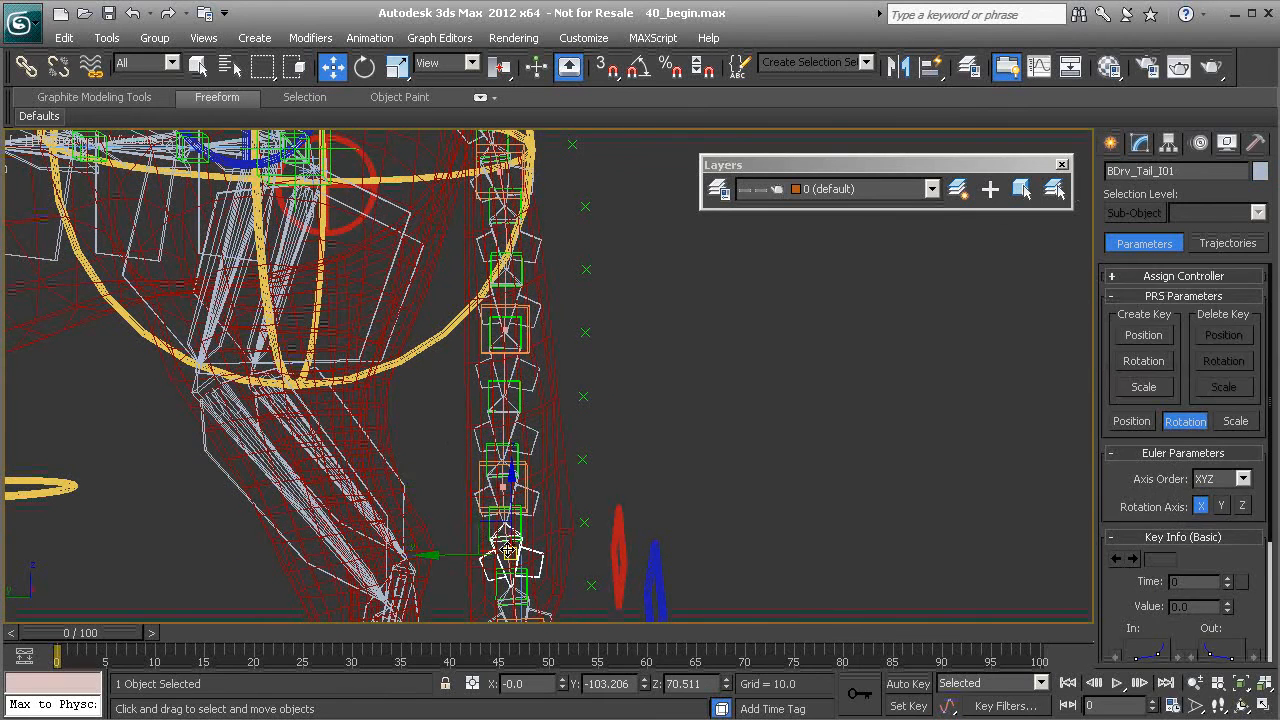
left_click(507, 548)
left_click(1142, 145)
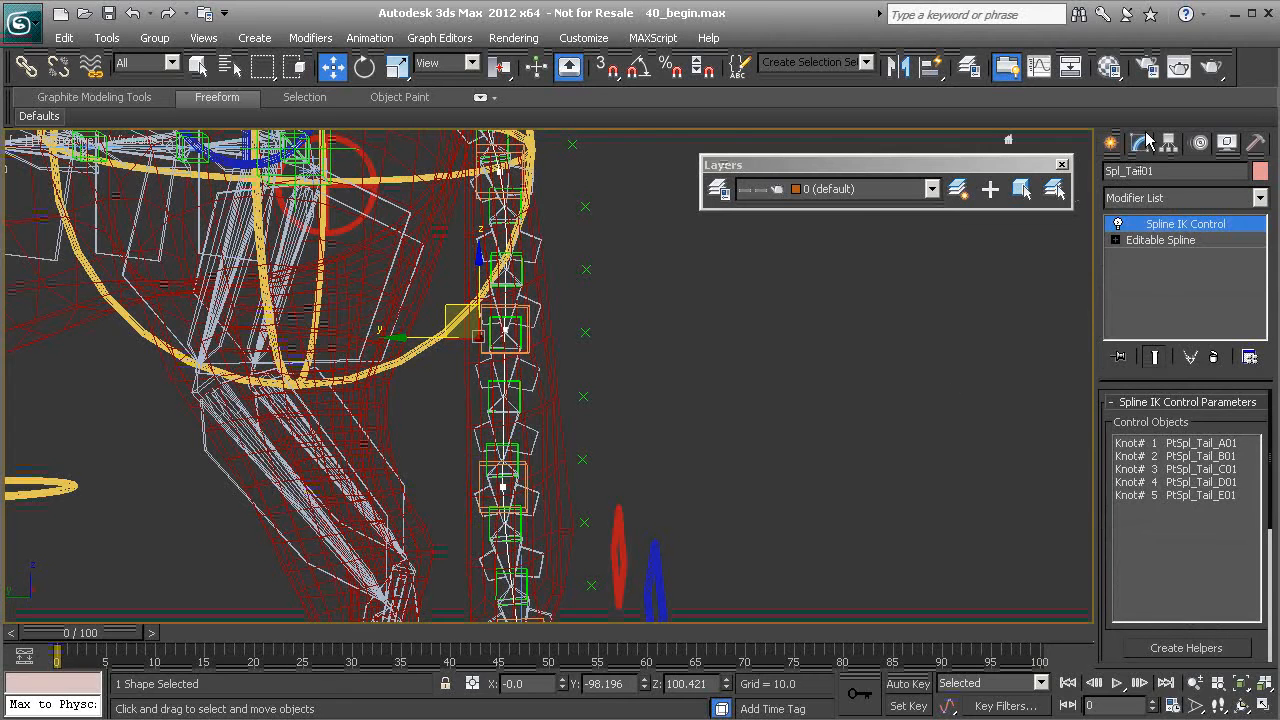
scroll(1107, 511, "down", 5)
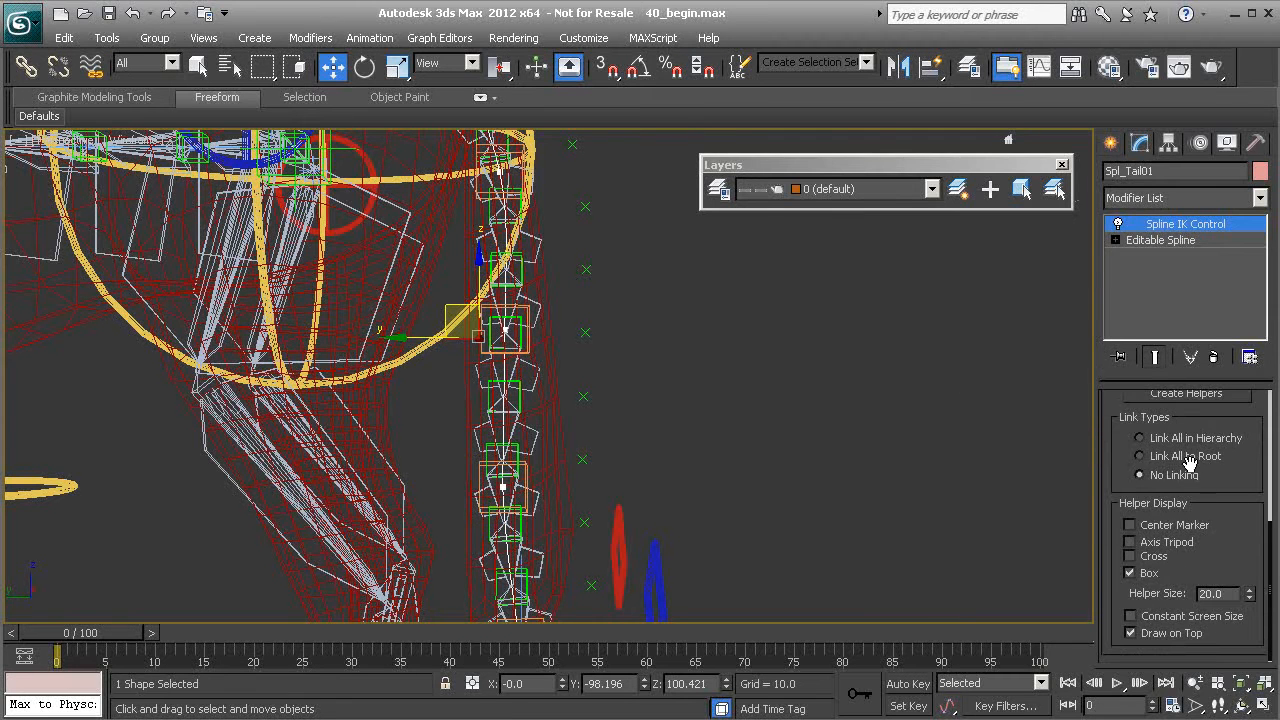
scroll(666, 340, "down", 5)
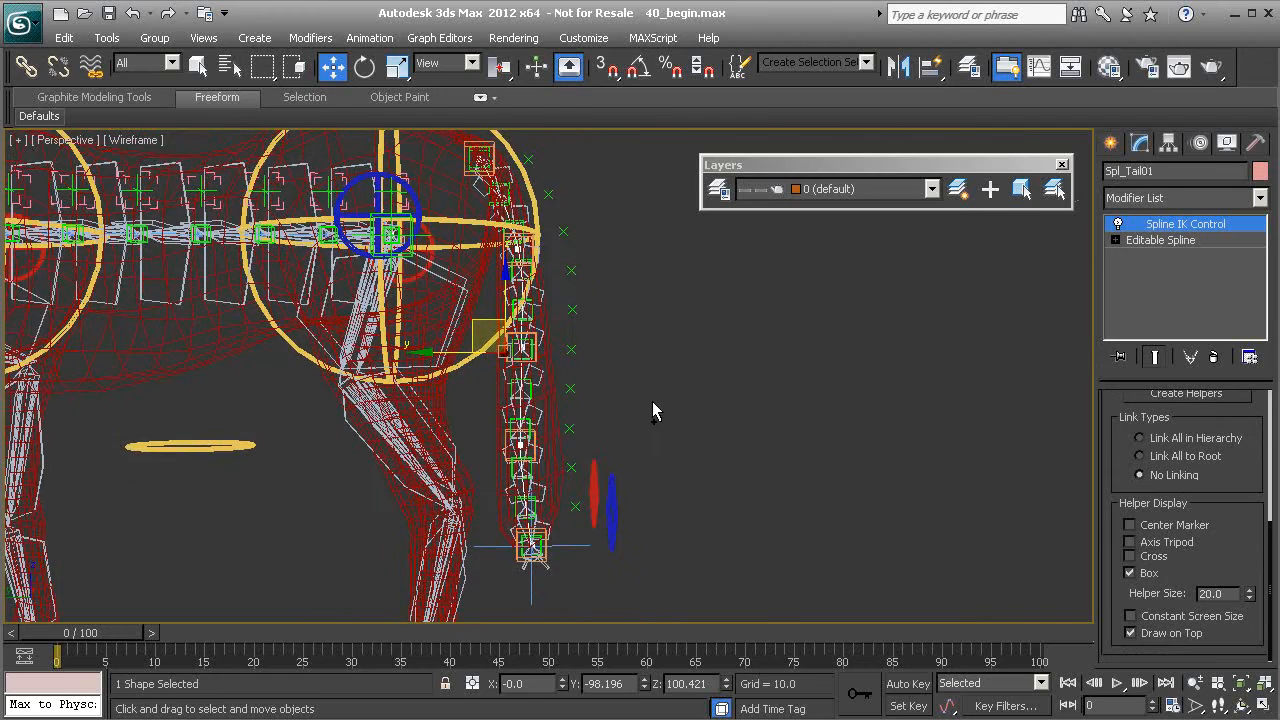
Step: Maximize the Left viewport and frame it closely on the upper part of the tail
key("alt+w")
right_click(363, 480)
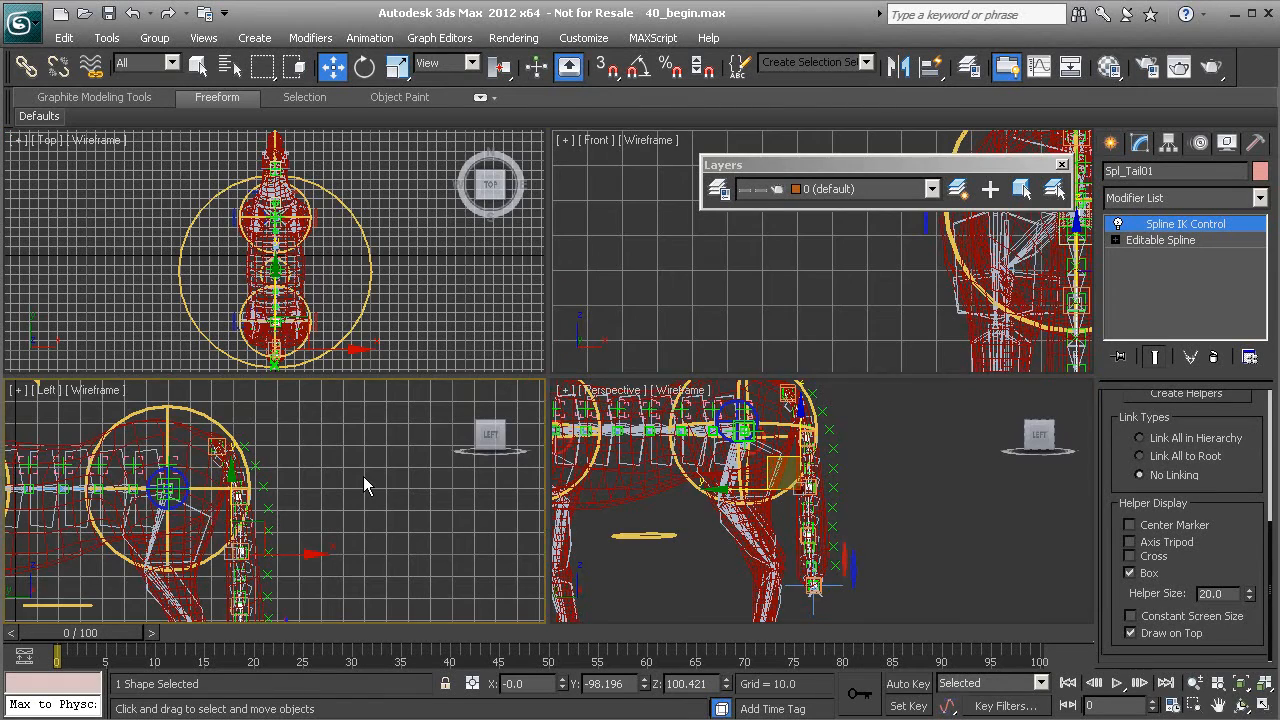
key("alt+w")
middle_click_drag(553, 330, 496, 366)
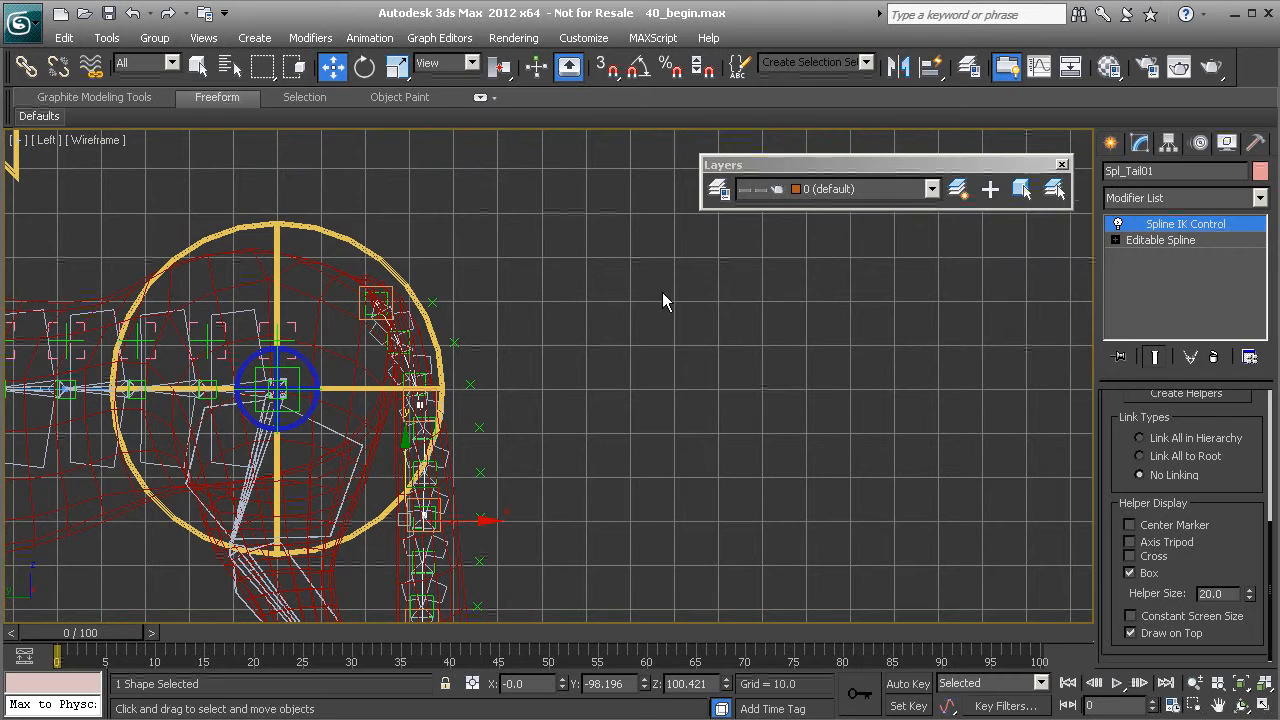
middle_click_drag(576, 327, 563, 338)
scroll(580, 405, "up", 2)
middle_click_drag(461, 349, 614, 335)
scroll(640, 352, "down", 1)
scroll(655, 346, "up", 3)
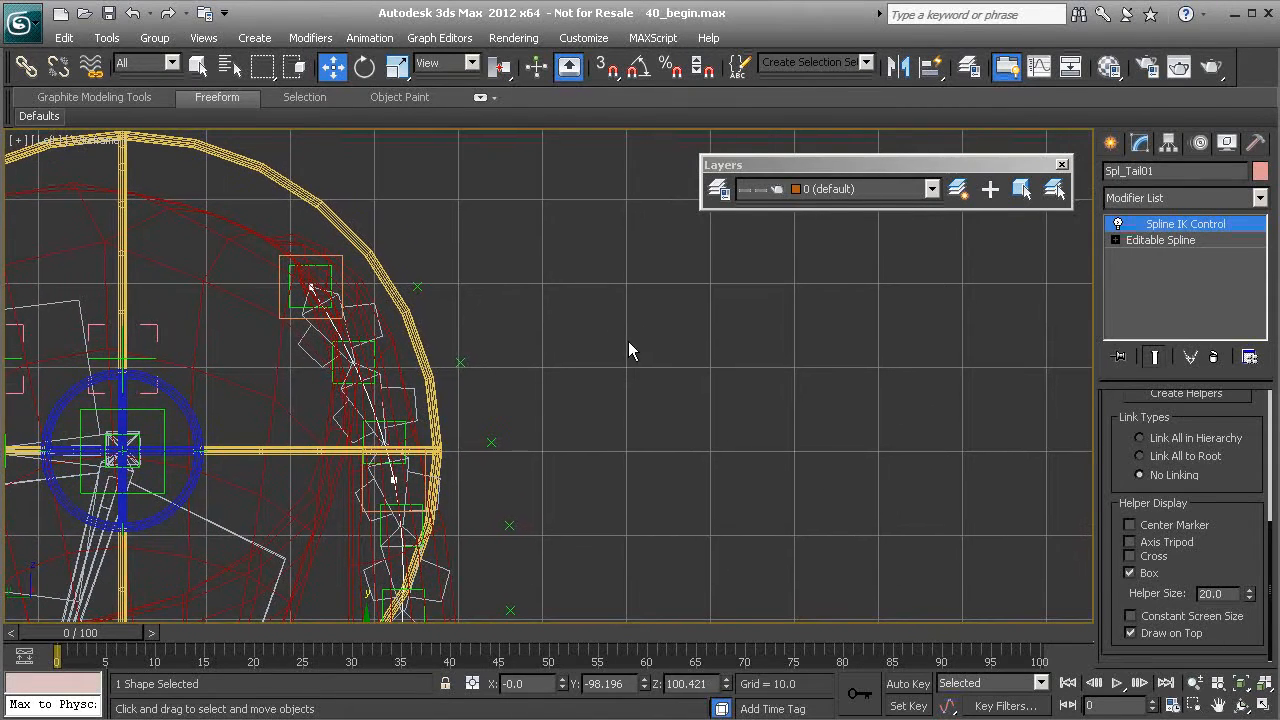
Step: Create a short horizontal bone with an end bone in the empty space behind the top of the tail, using Bone Tools
right_click(677, 286)
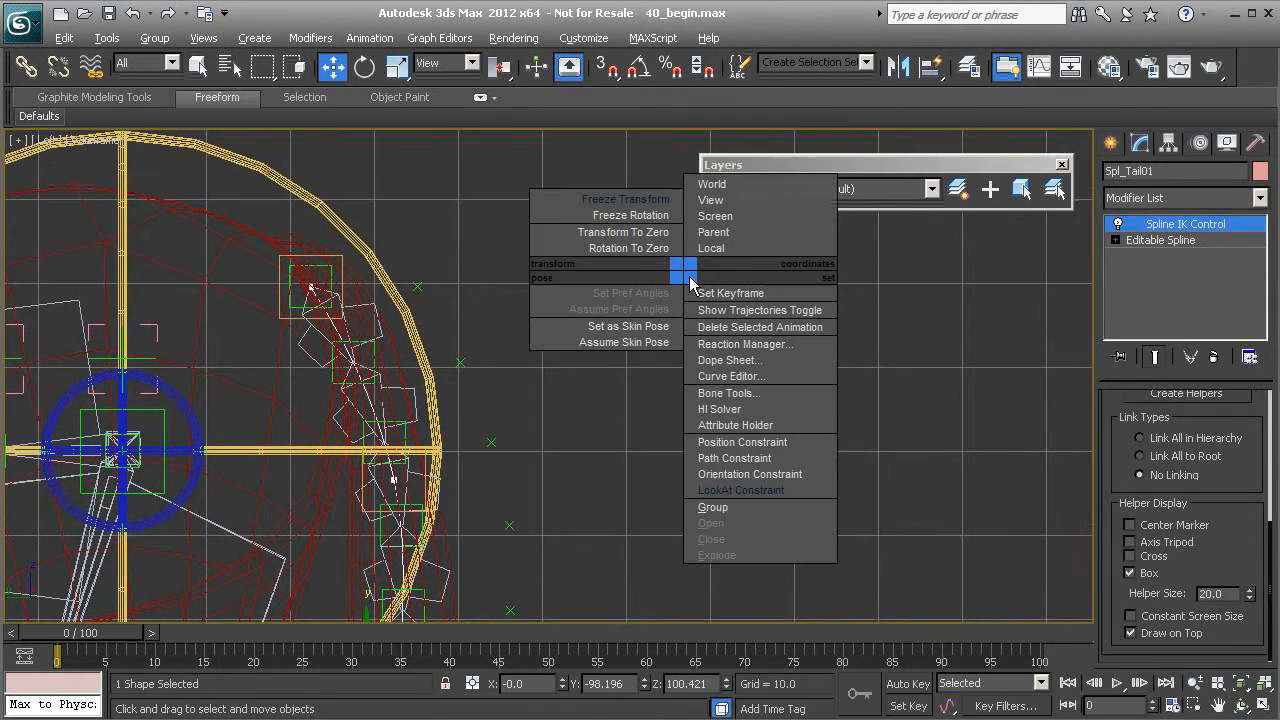
left_click(767, 393)
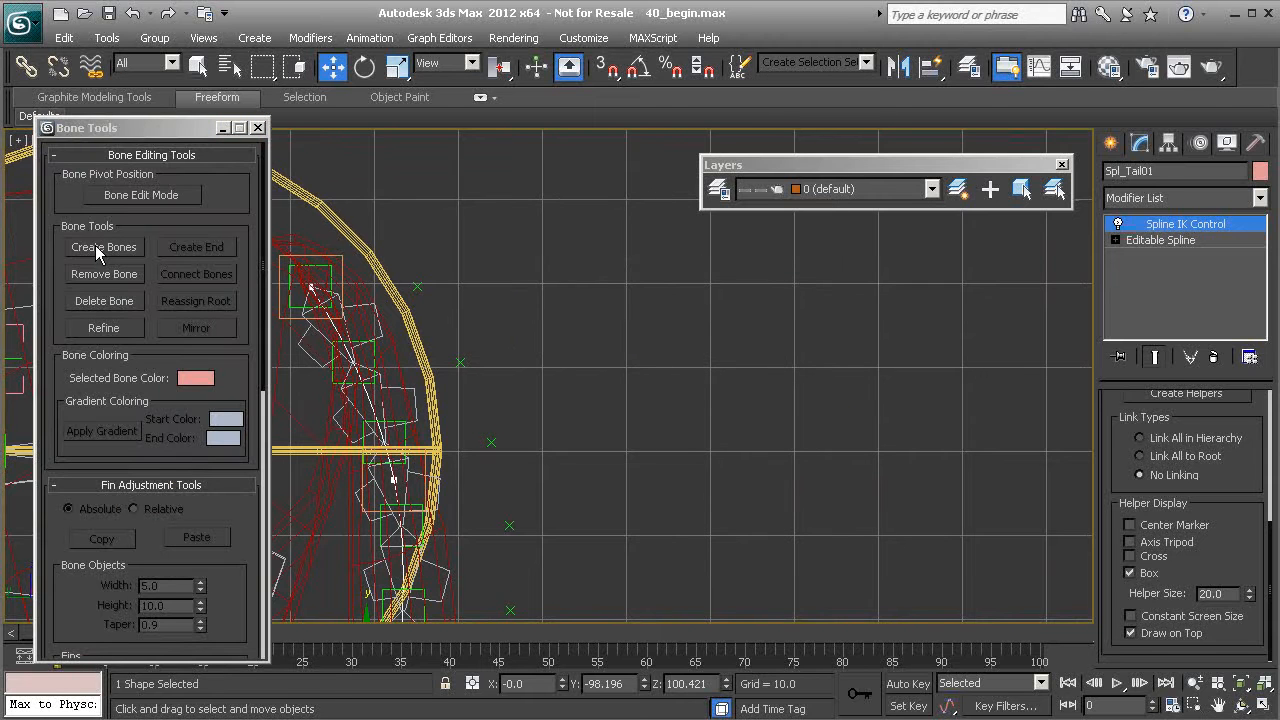
left_click(94, 248)
middle_click_drag(592, 325, 530, 344)
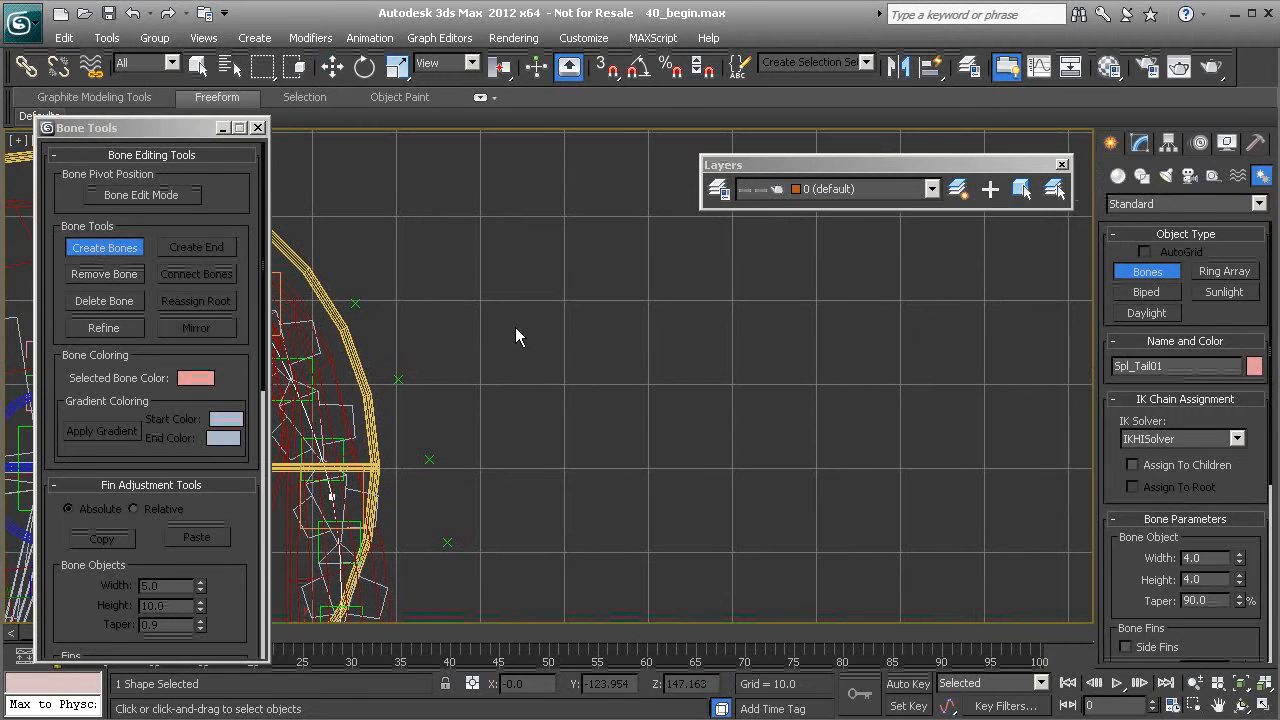
left_click(515, 301)
left_click(627, 300)
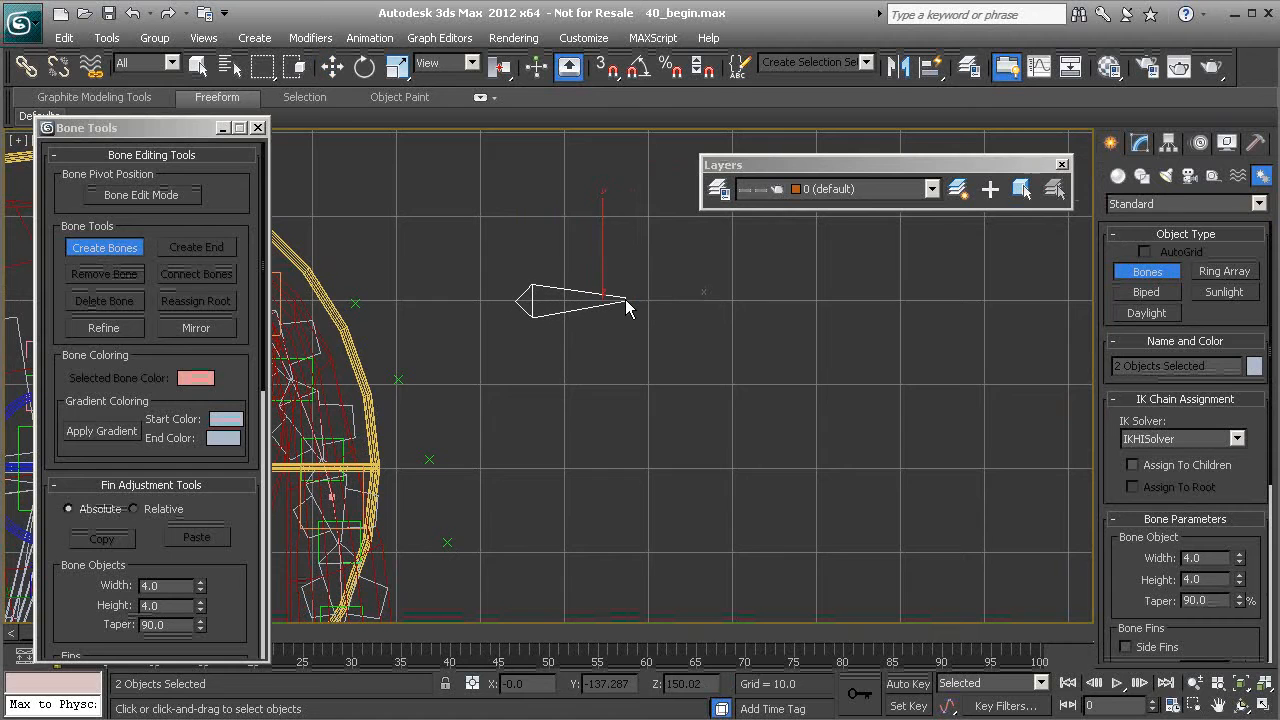
right_click(745, 307)
Step: Turn off Freeze Length in the object properties of the newly created bone
middle_click_drag(698, 328, 694, 363)
key("w")
left_click(541, 324)
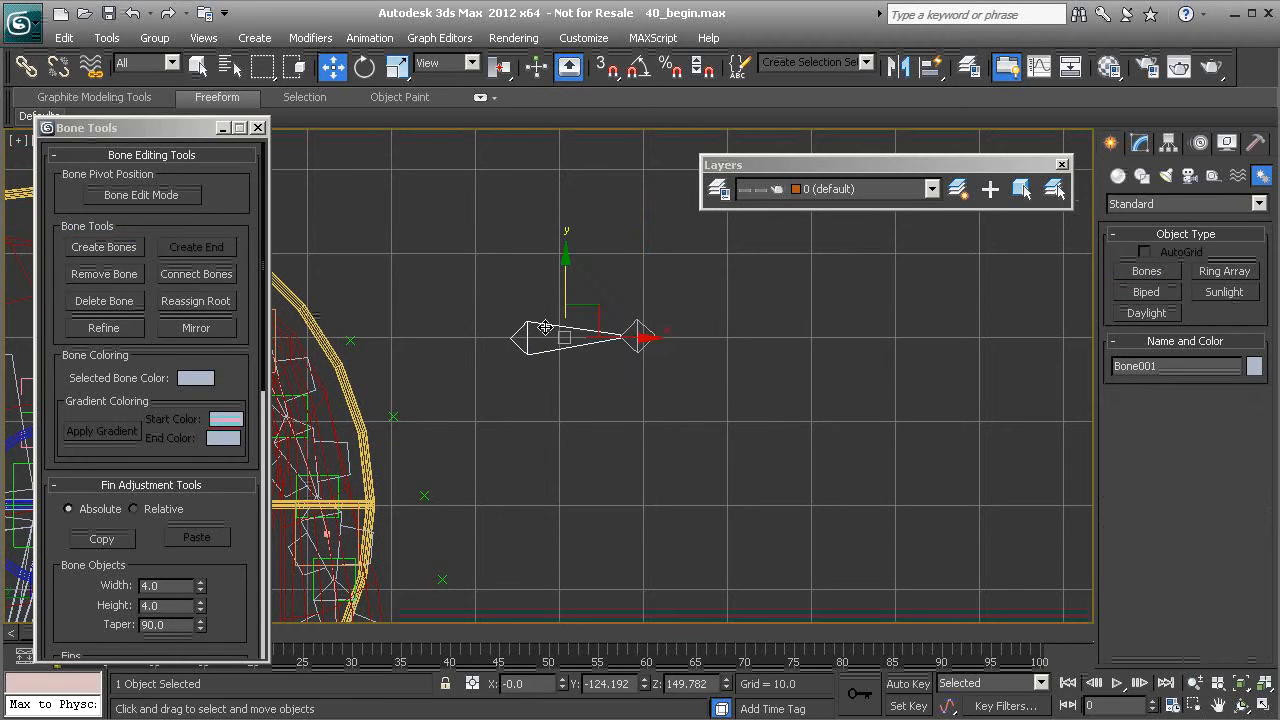
left_click(1141, 143)
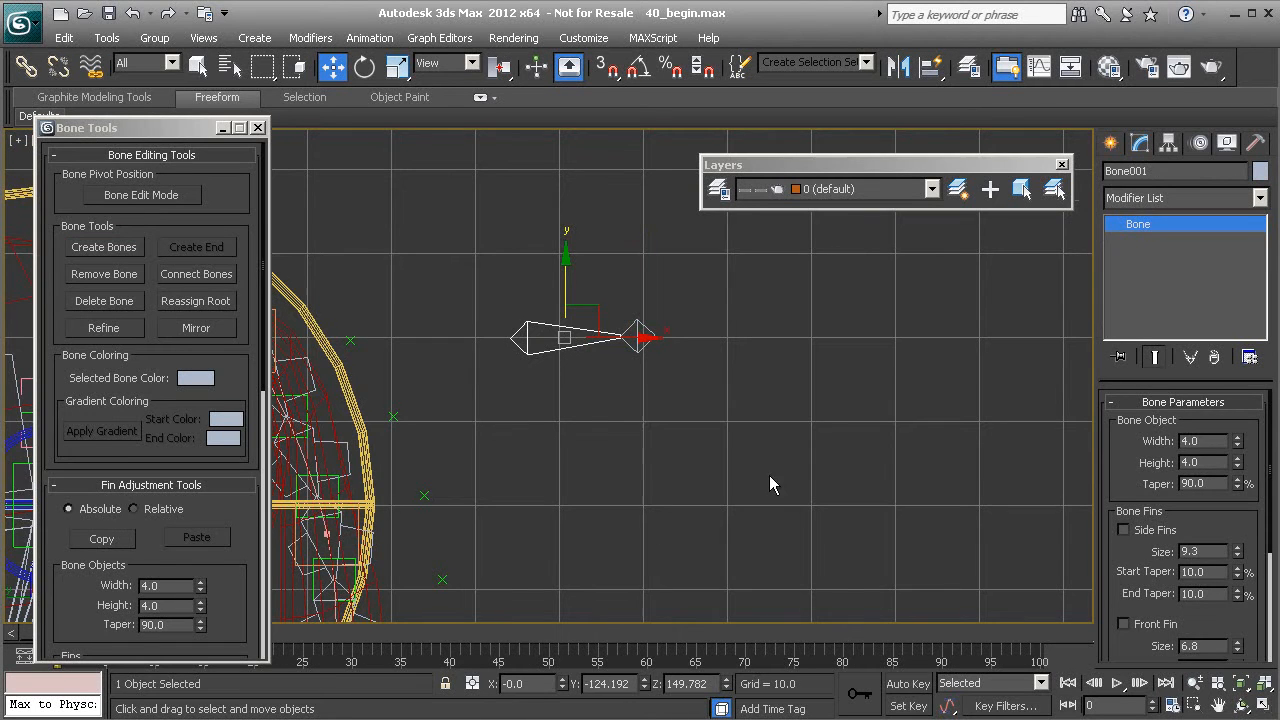
middle_click_drag(509, 440, 591, 446)
middle_click_drag(447, 416, 459, 398)
middle_click_drag(650, 396, 595, 412)
scroll(625, 403, "up", 4)
left_click_drag(224, 510, 238, 260)
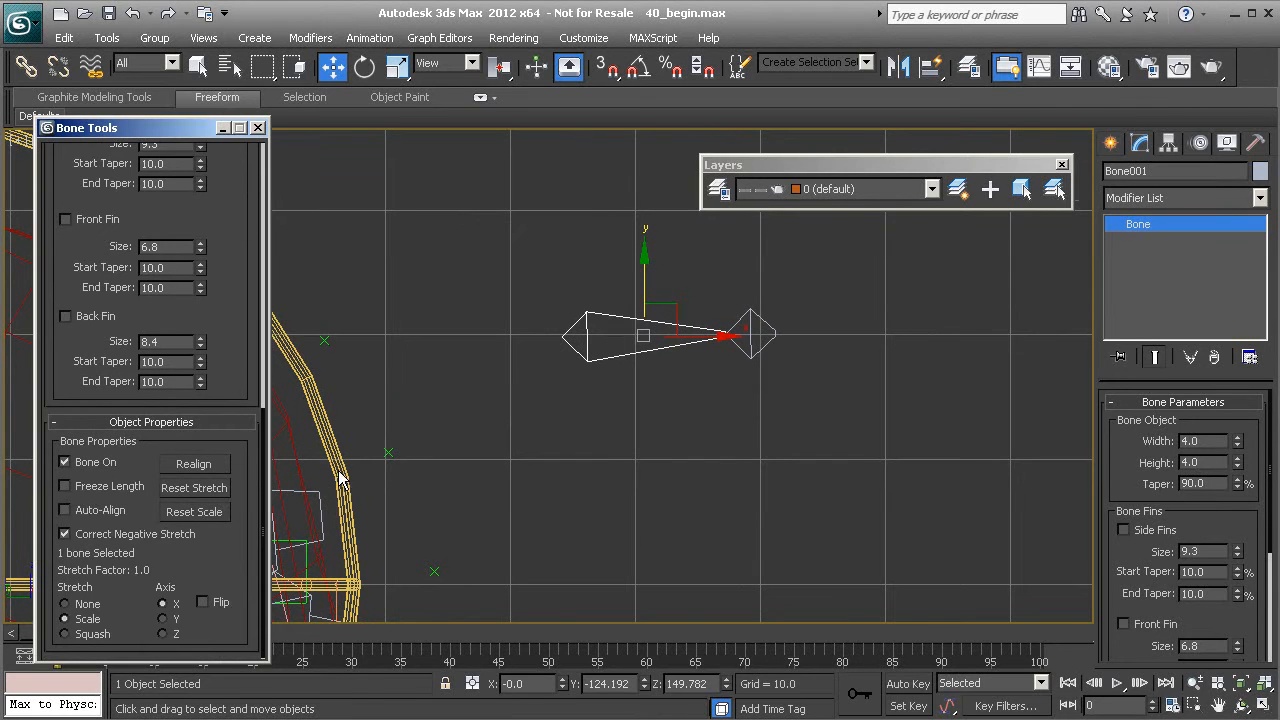
Step: Test the bone's stretching by moving its end bone outward, and undo the move
left_click(749, 320)
left_click_drag(782, 299, 895, 320)
key("ctrl+z")
Step: Examine the existing driver bones and control helpers along the upper tail chain
middle_click_drag(444, 405, 628, 379)
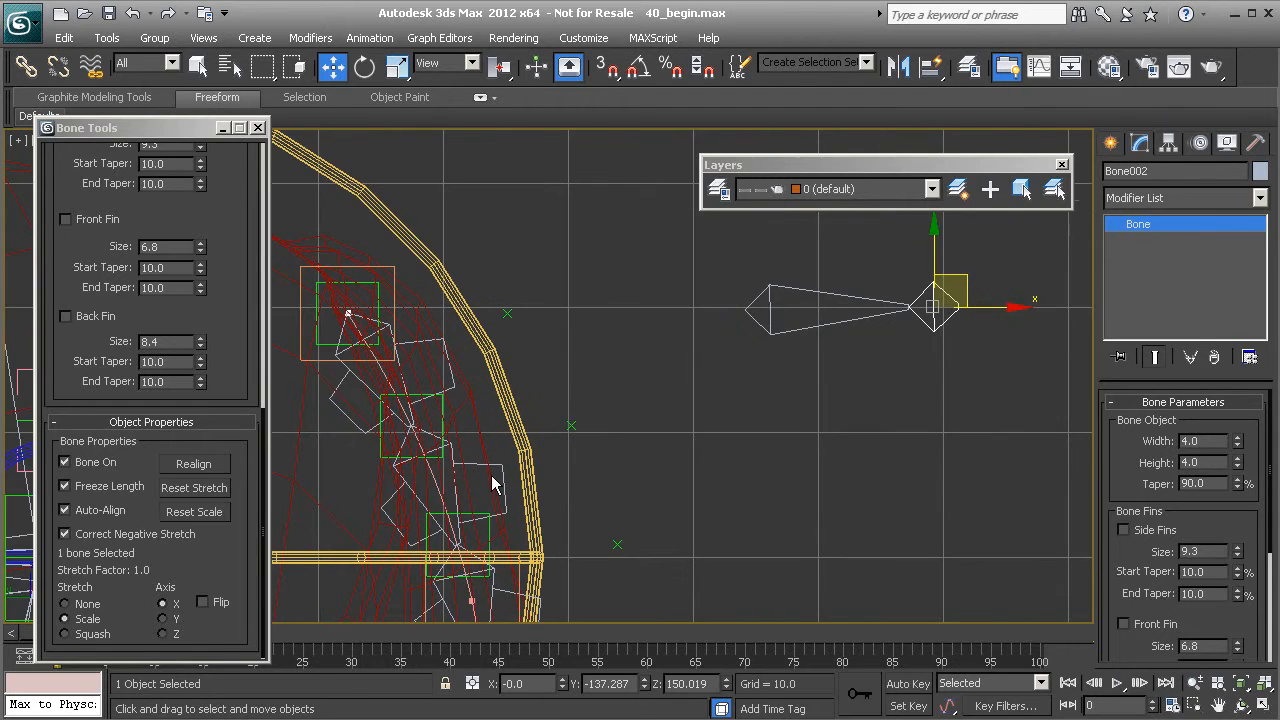
scroll(445, 392, "down", 6)
middle_click_drag(520, 449, 484, 379)
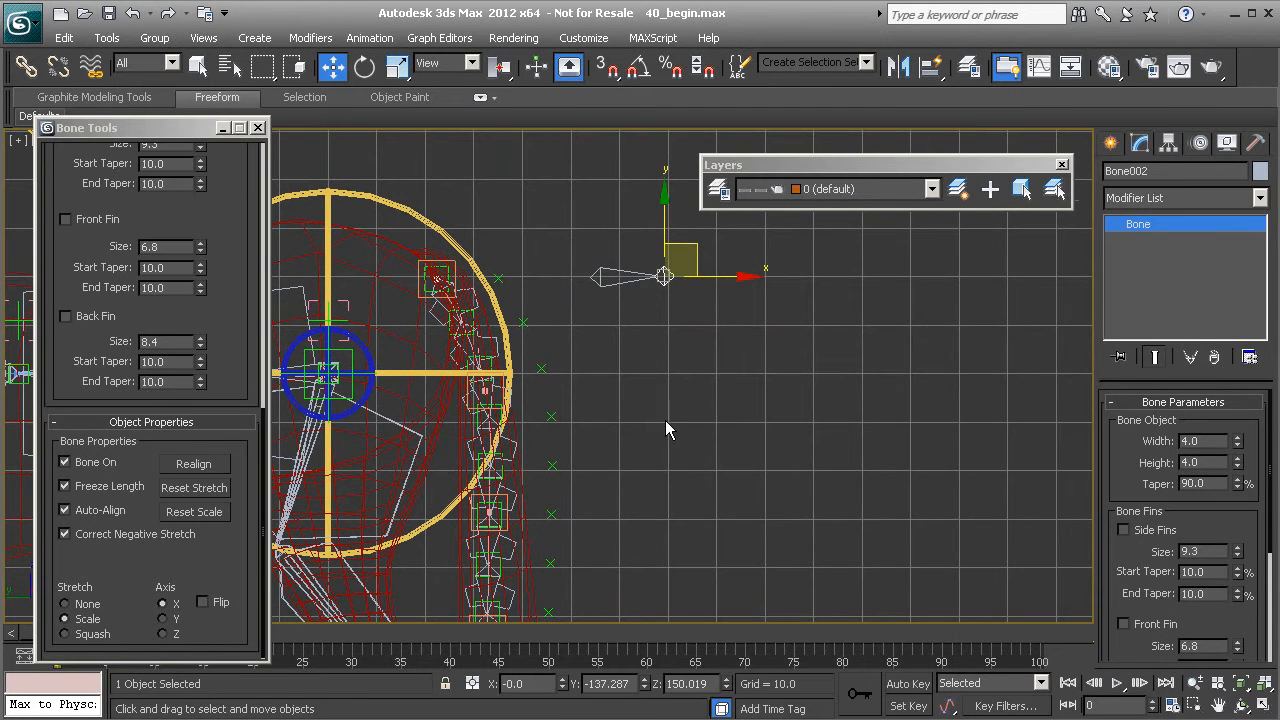
middle_click_drag(586, 456, 678, 293)
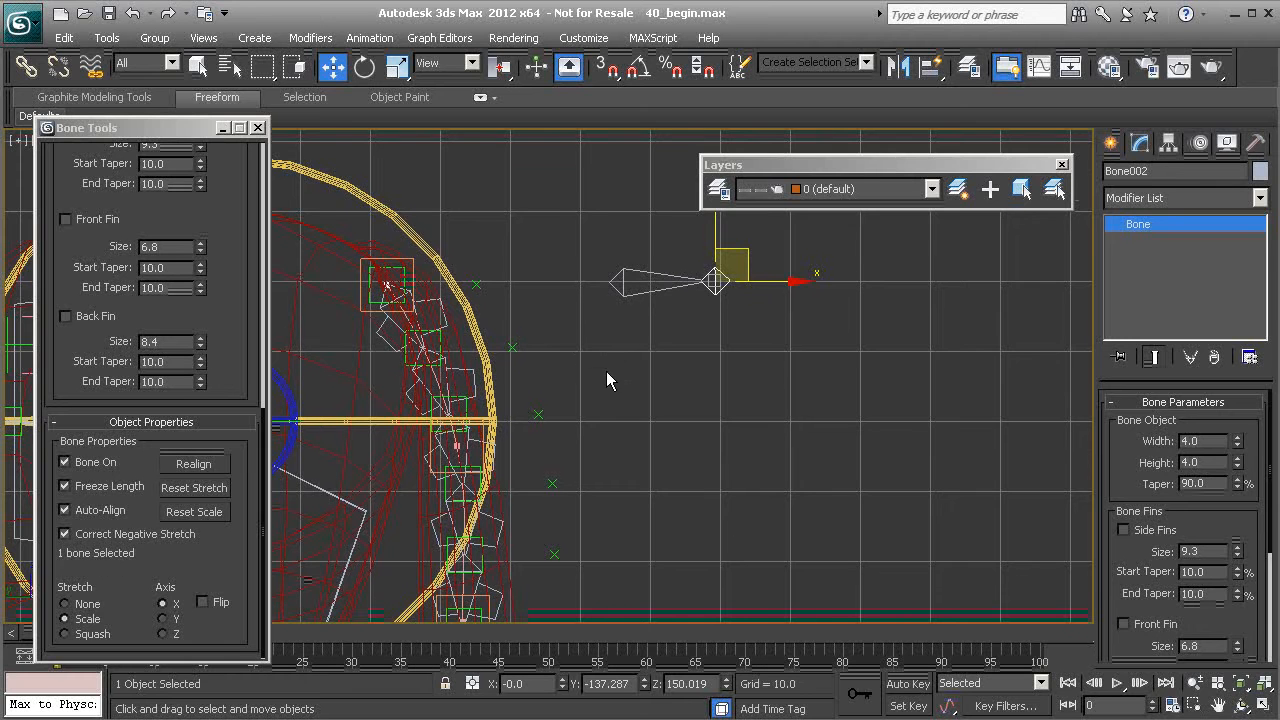
middle_click_drag(610, 372, 601, 401)
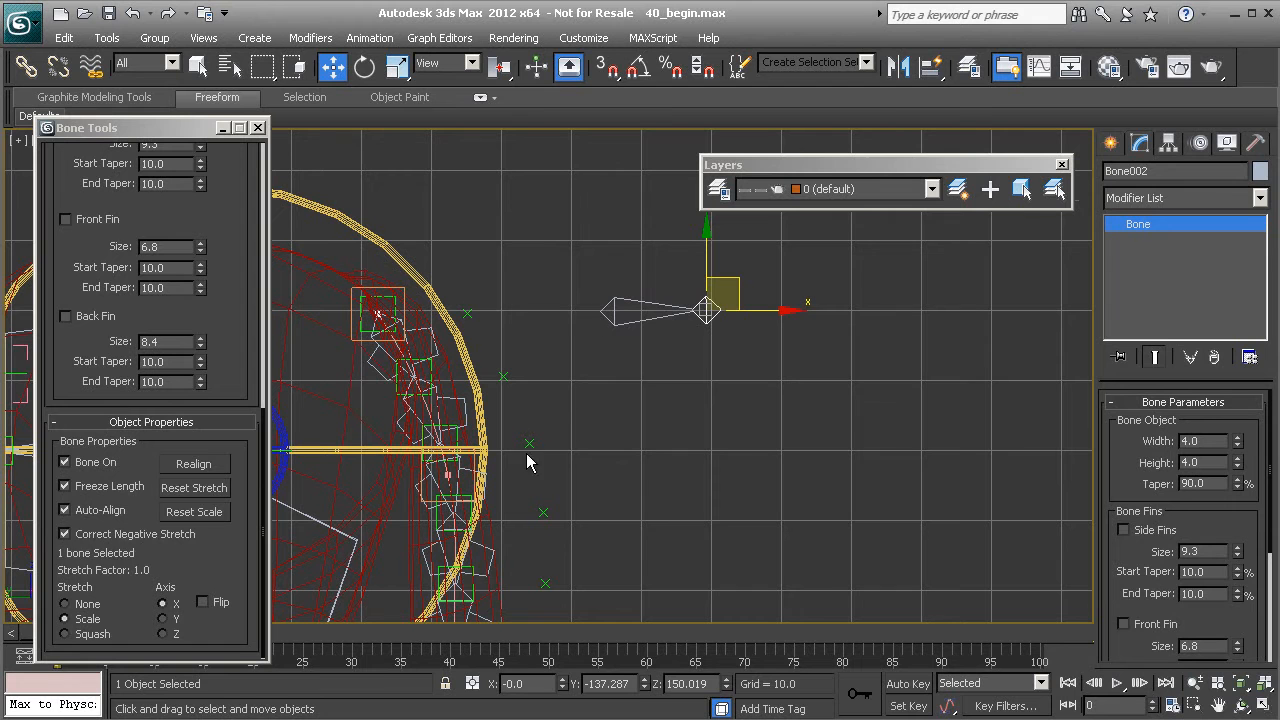
scroll(590, 495, "up", 3)
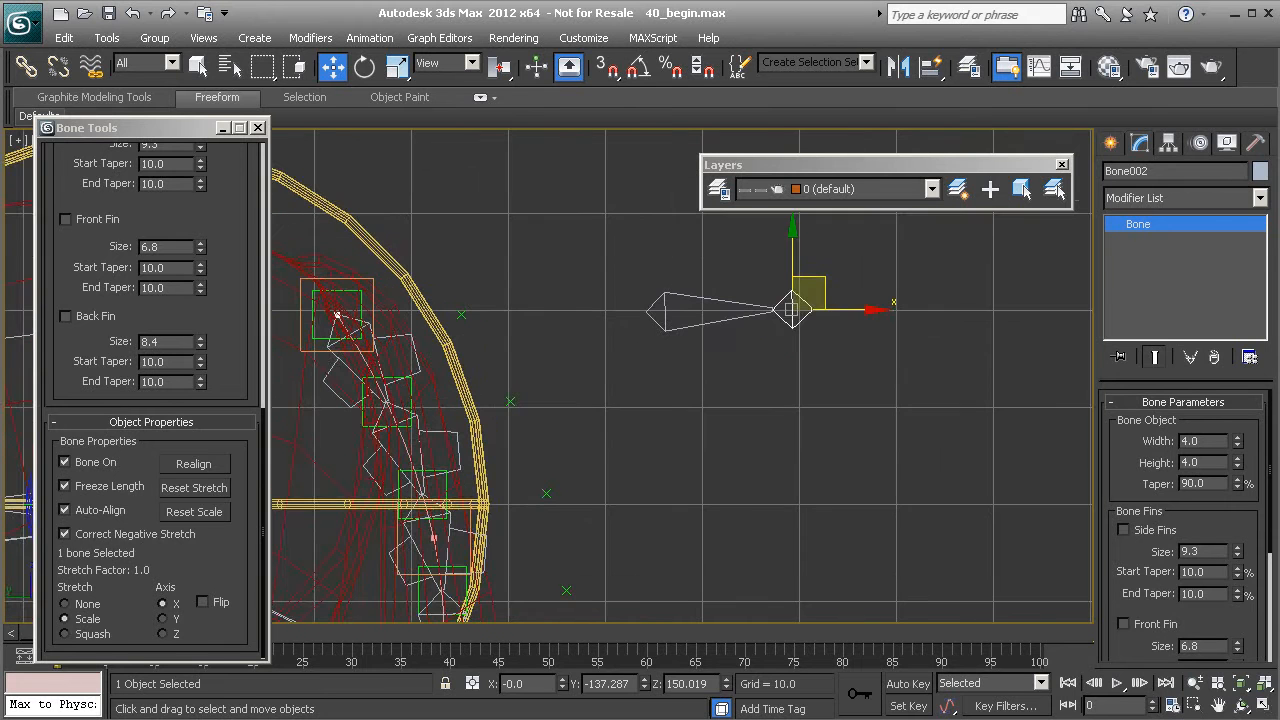
middle_click_drag(373, 320, 407, 250)
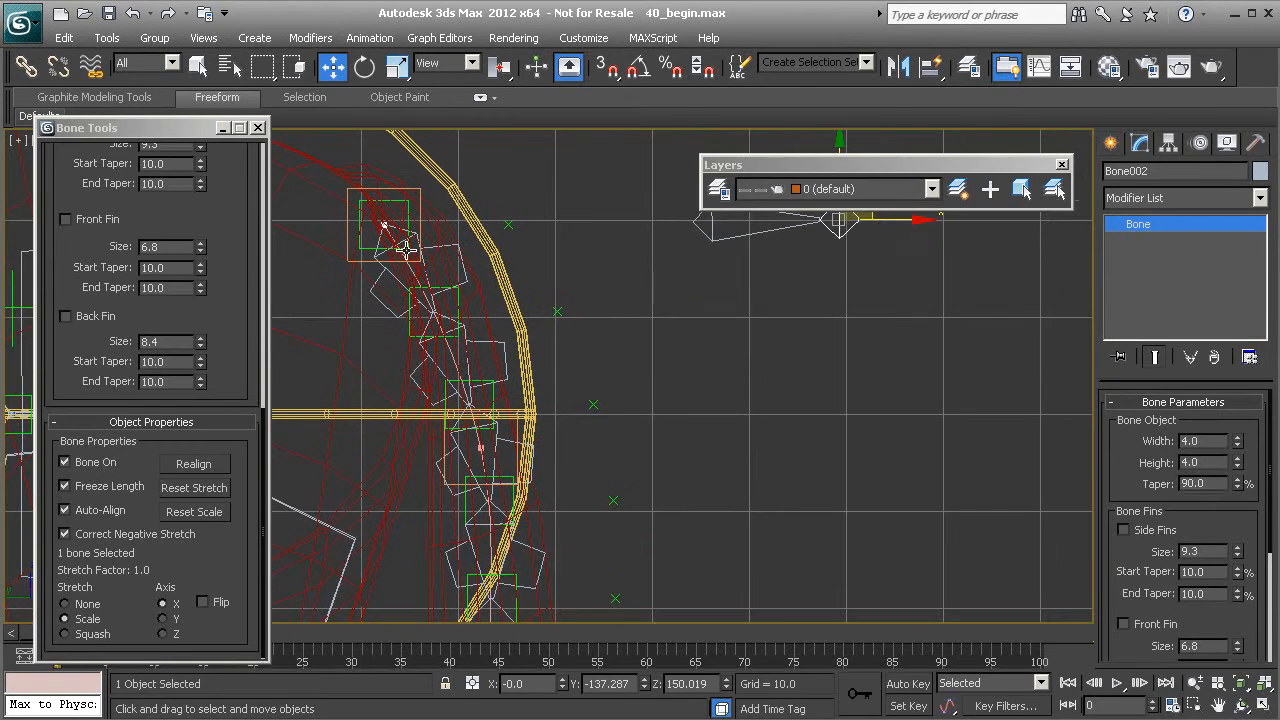
middle_click_drag(514, 400, 508, 447)
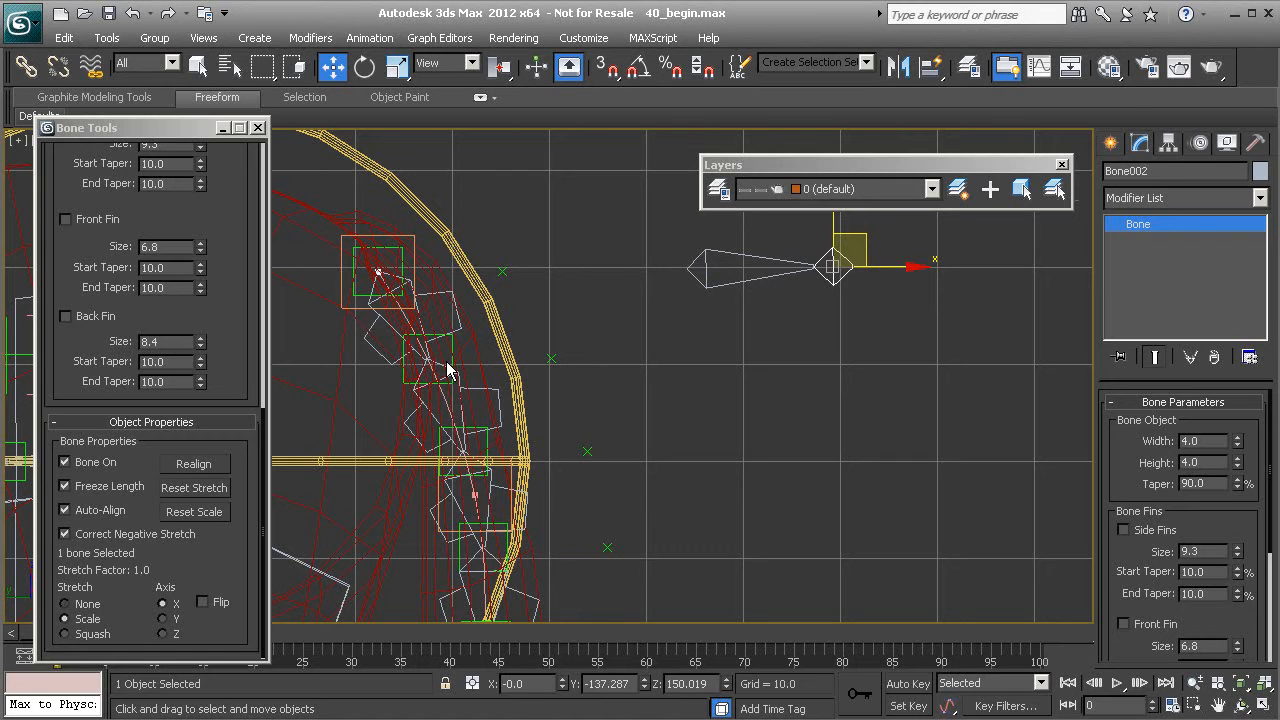
middle_click_drag(437, 362, 503, 410)
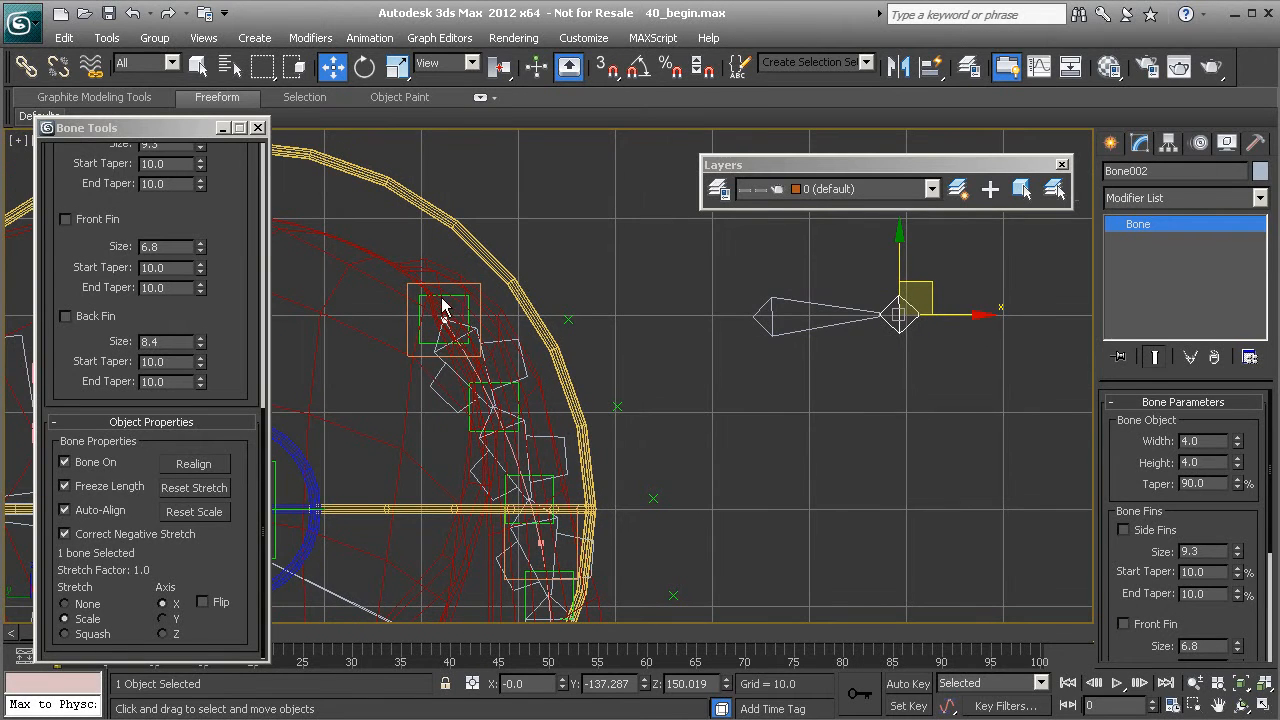
middle_click_drag(461, 341, 558, 398)
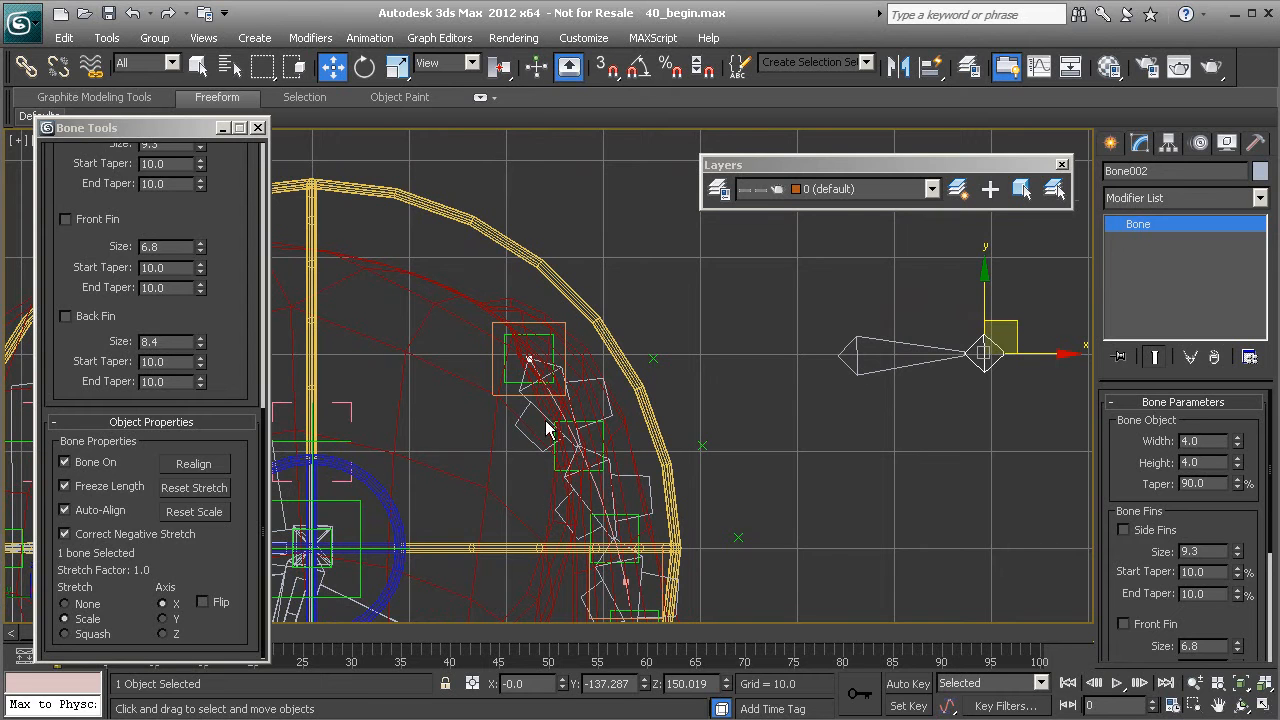
middle_click_drag(655, 427, 514, 400)
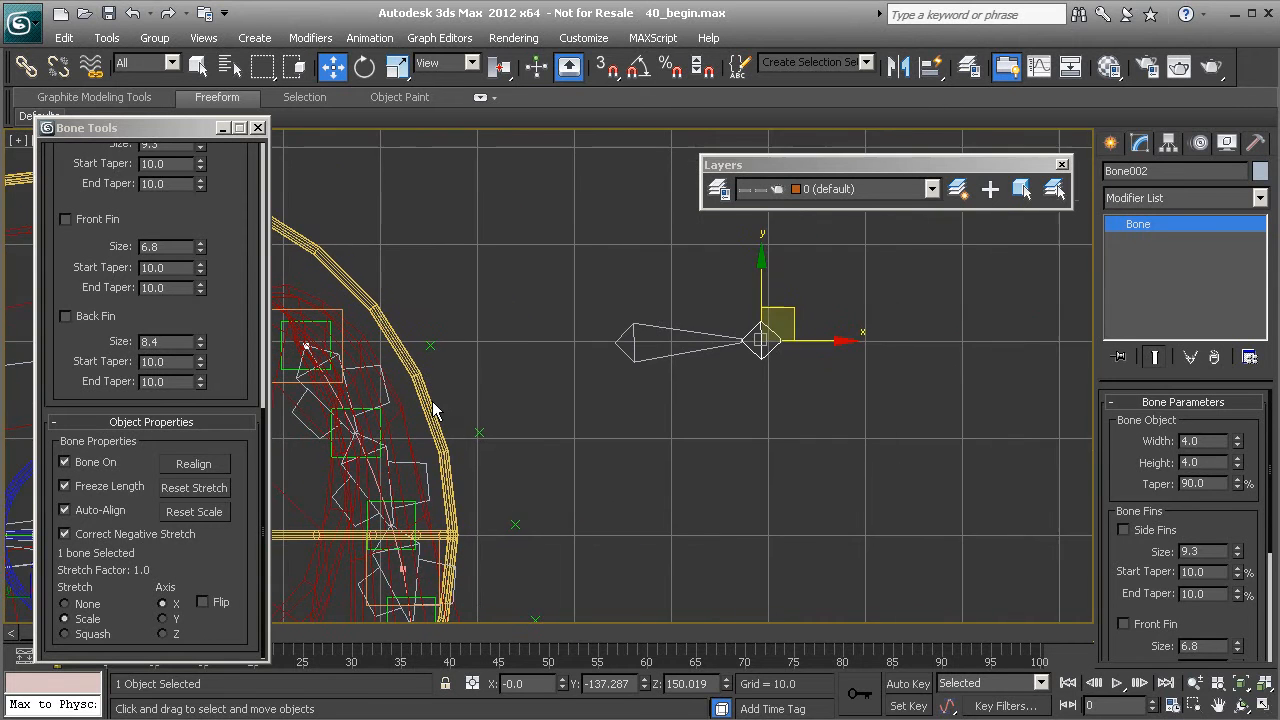
Step: Assign the new bone to the bones layer and its end bone to the objects_to_hide layer
left_click(680, 333)
middle_click_drag(680, 335, 686, 371)
left_click(720, 191)
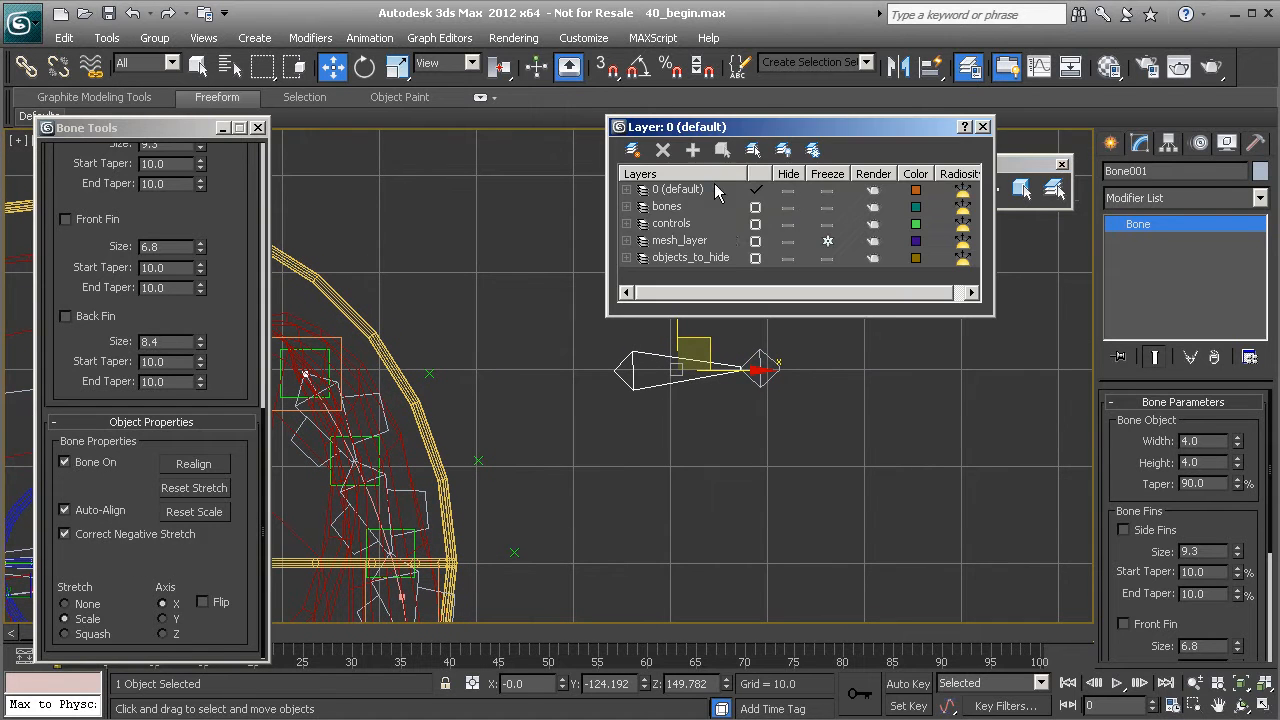
left_click(672, 207)
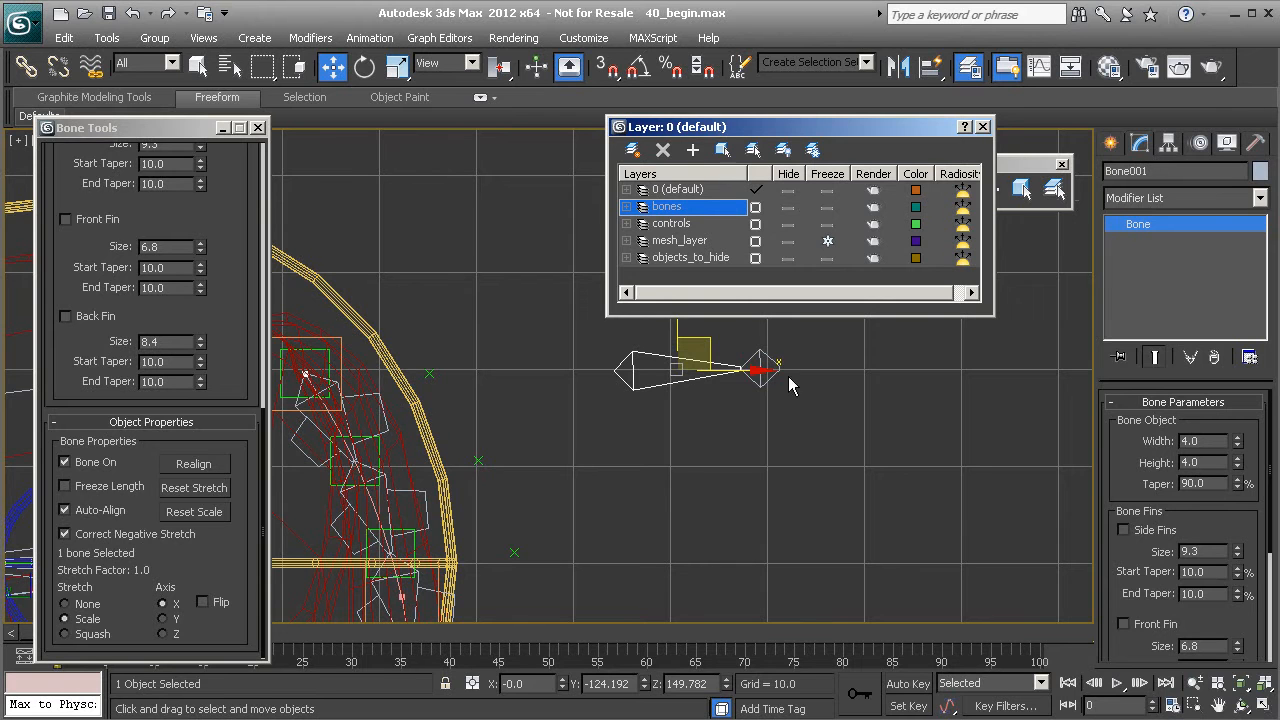
left_click(763, 341)
left_click(700, 257)
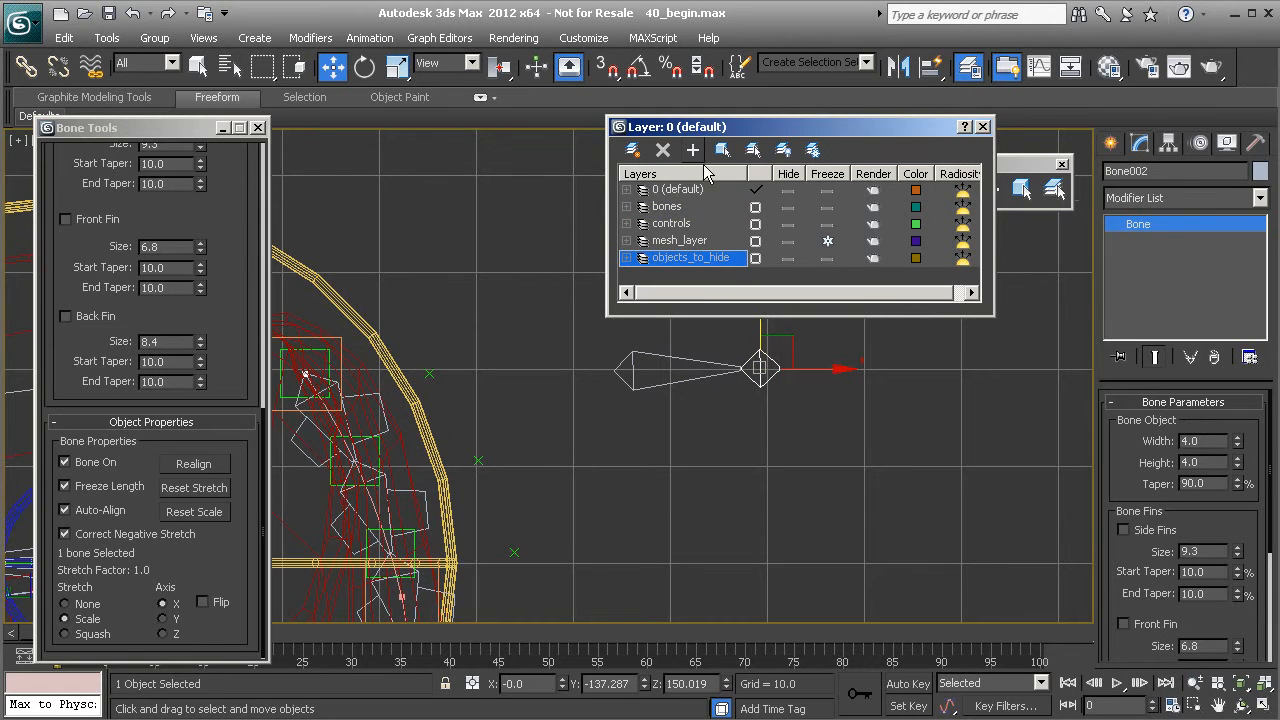
left_click(983, 127)
Step: Rename the new bone Bn_Tail_A01 and its end bone Be_Tail_A01
left_click(682, 350)
double_click(1138, 171)
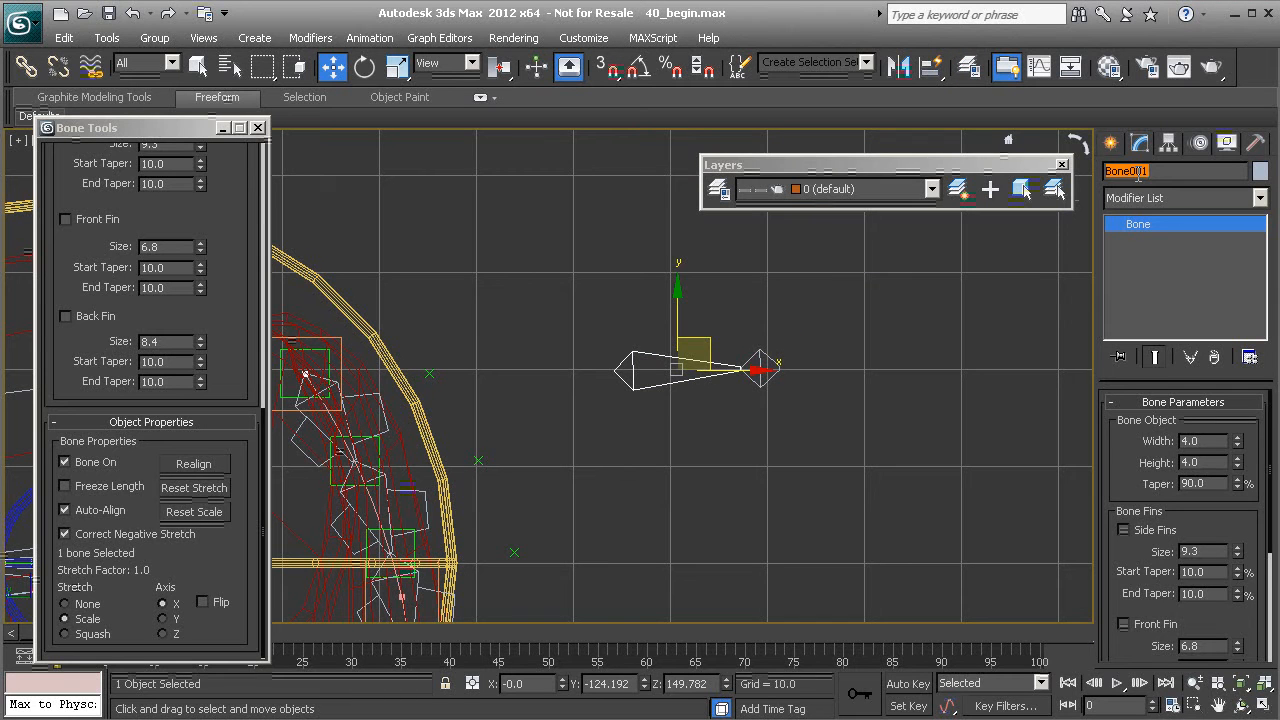
type("Bn_Tail_A")
key("Return")
left_click(761, 380)
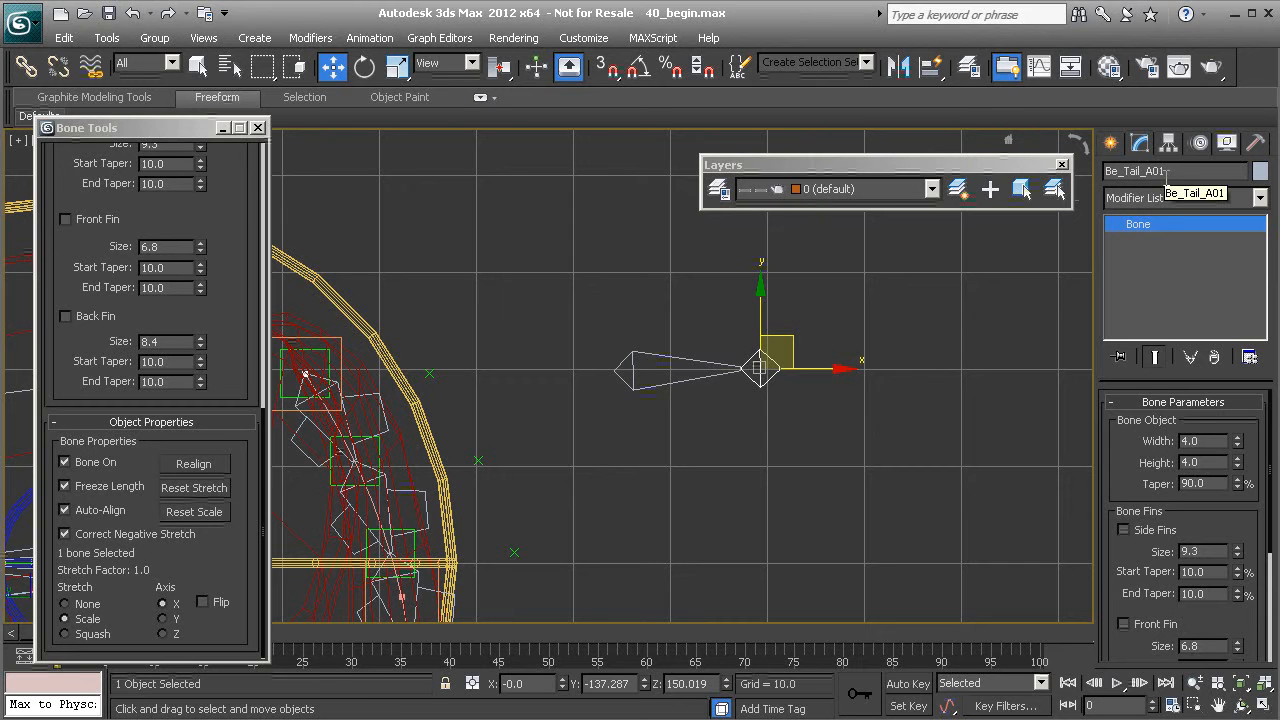
Step: Clone Bn_Tail_A01 together with its end bone along the X axis as copies, forming a row of spare bone pairs
middle_click_drag(690, 403, 895, 420)
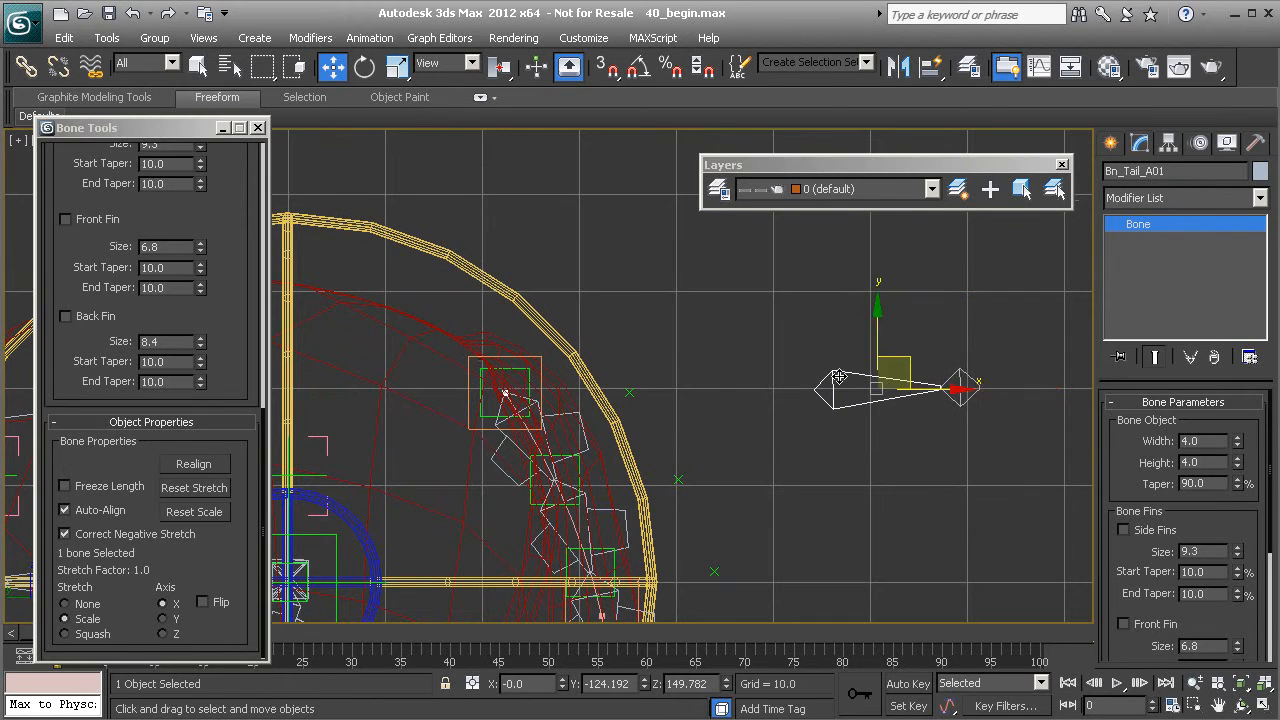
middle_click_drag(871, 395, 661, 405)
scroll(760, 400, "down", 5)
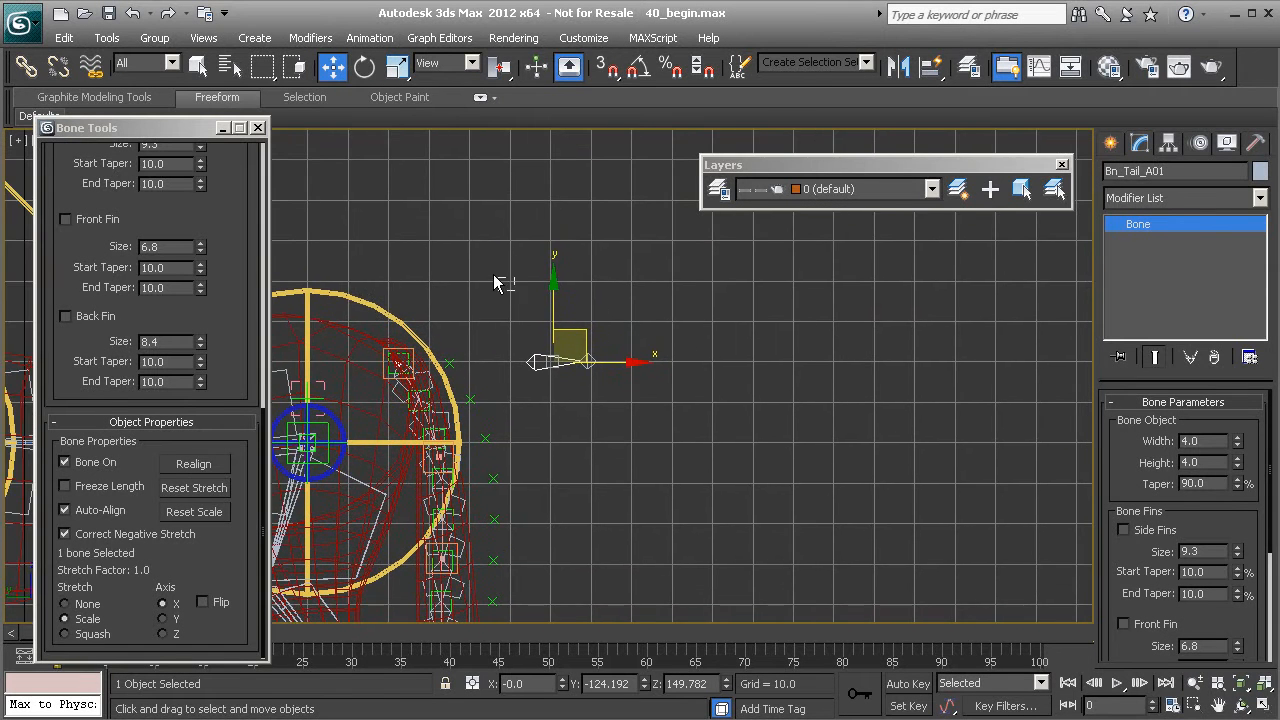
left_click_drag(717, 408, 715, 407)
middle_click_drag(657, 389, 649, 387)
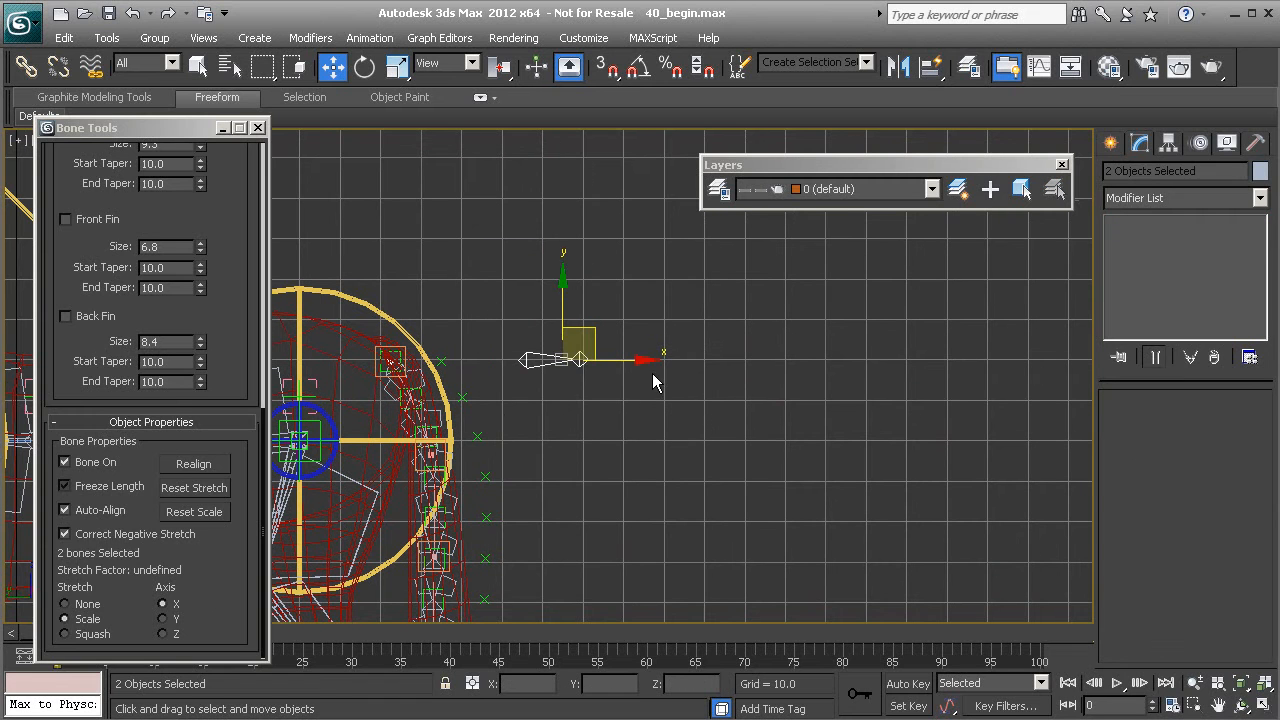
left_click_drag(645, 360, 721, 365, "shift")
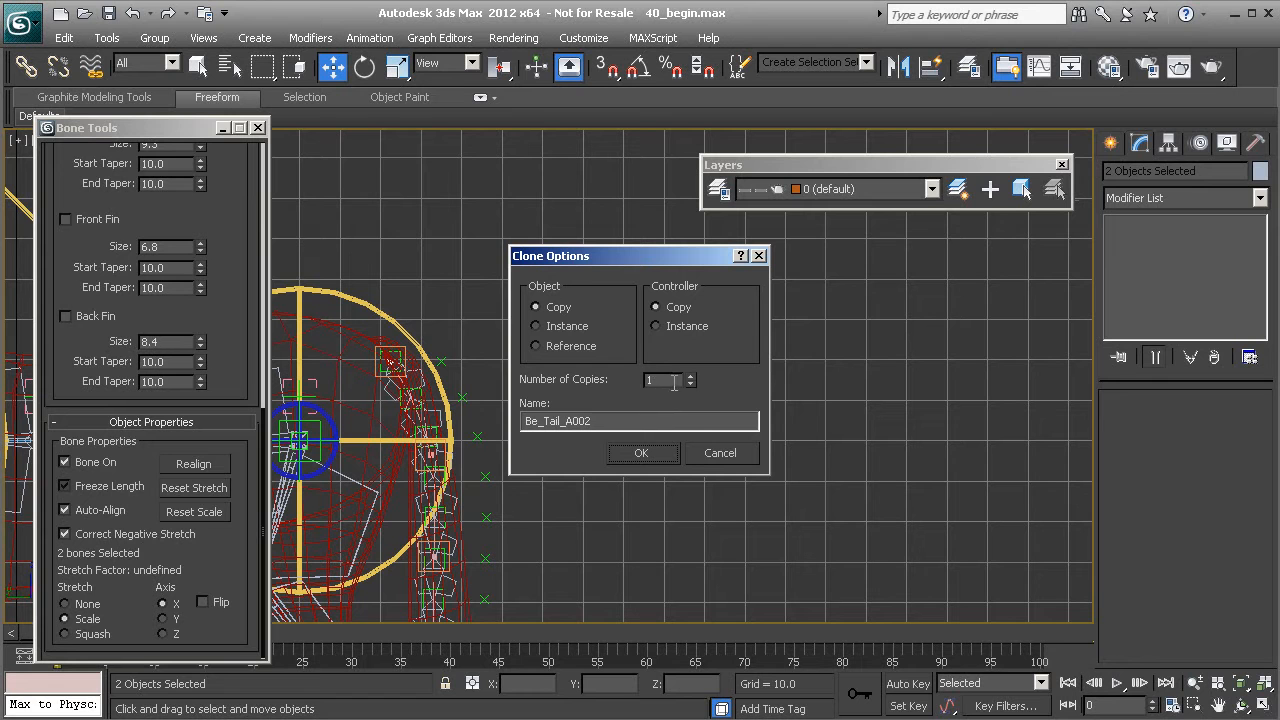
left_click(631, 453)
mouse_move(674, 464)
middle_mouse_down()
mouse_move(663, 443)
mouse_move(469, 457)
mouse_move(831, 464)
middle_mouse_up()
Step: Position-constrain Bn_Tail_A01 to the green point helper at the base of the tail
left_click(666, 382)
scroll(606, 486, "up", 3)
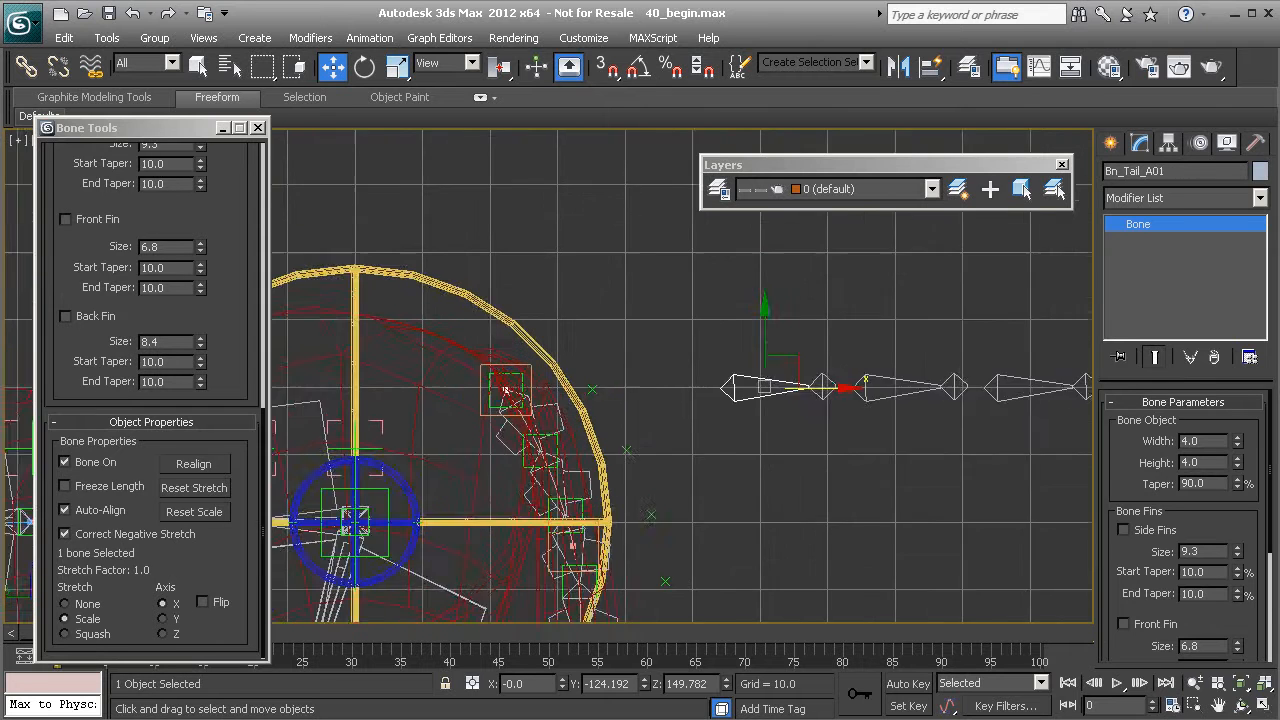
scroll(550, 378, "up", 2)
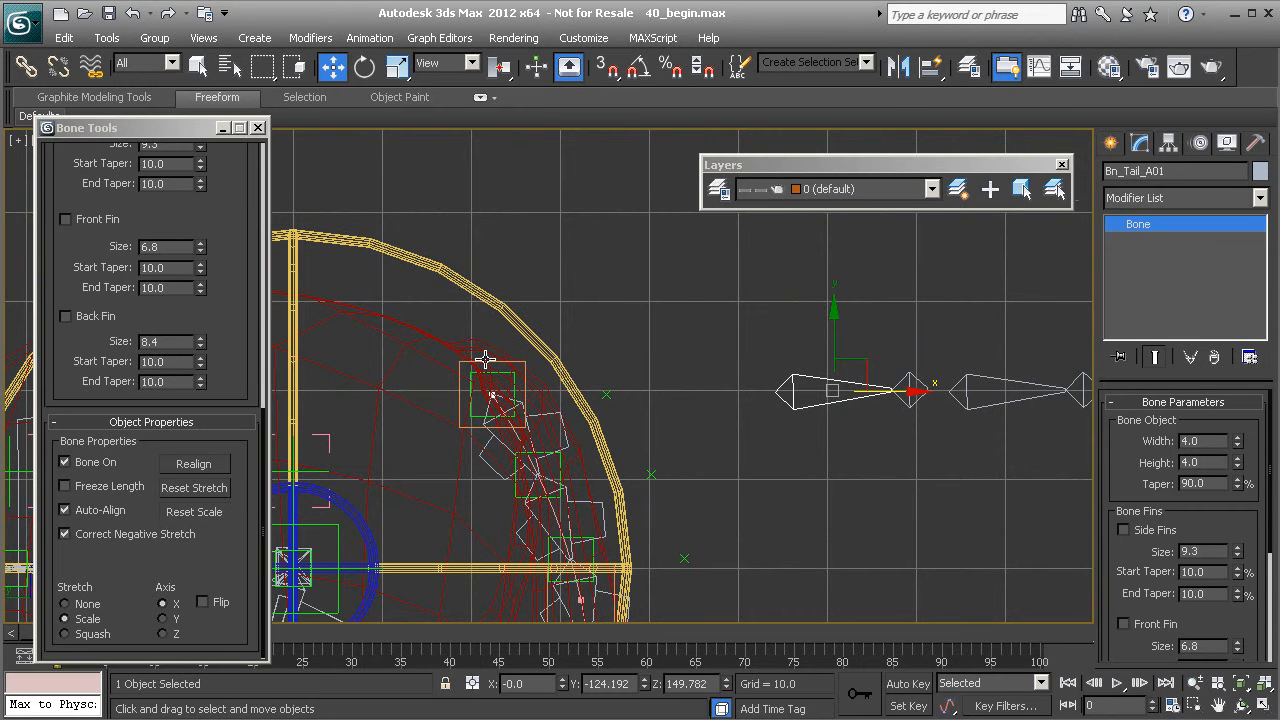
middle_click_drag(616, 406, 587, 341)
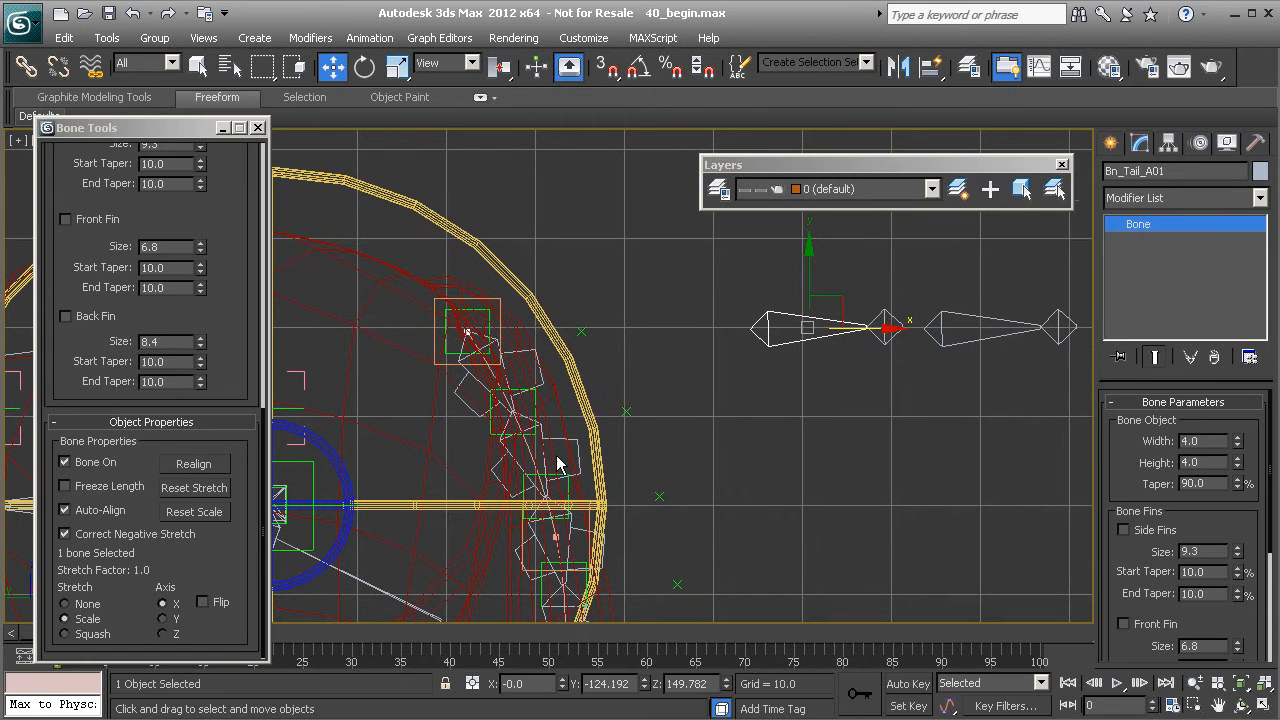
scroll(566, 363, "up", 4)
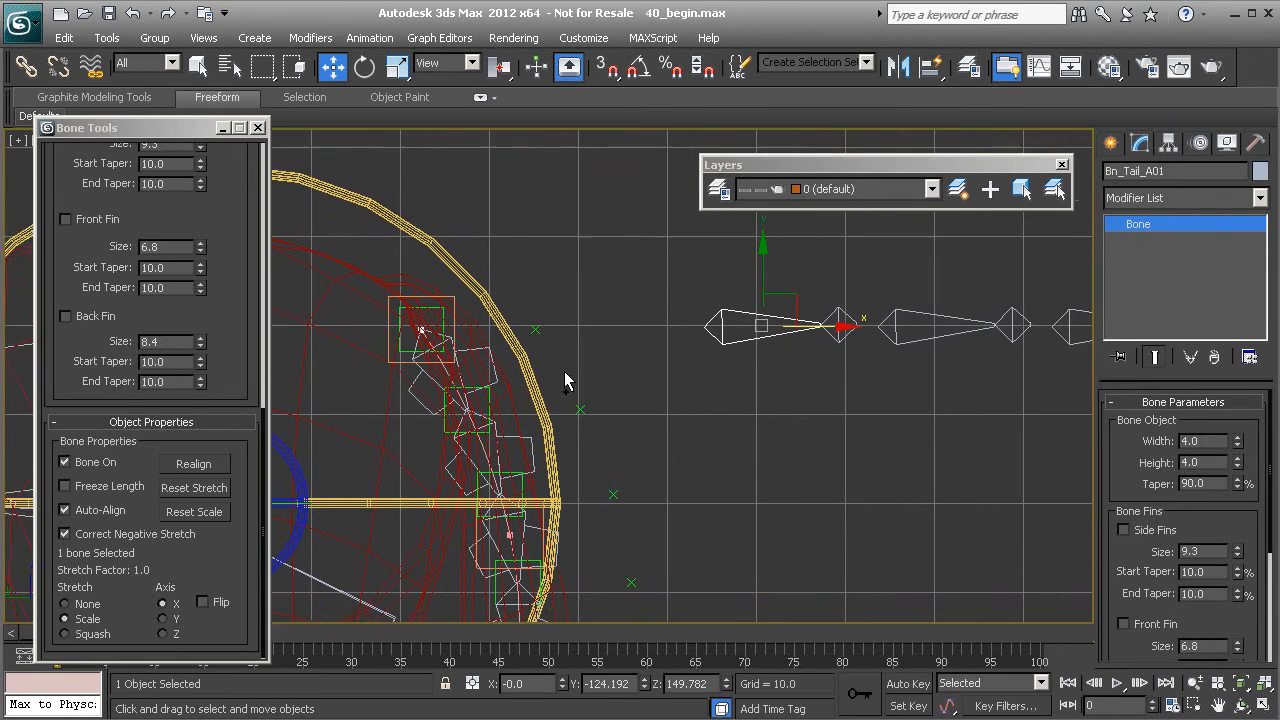
middle_click_drag(796, 362, 788, 368)
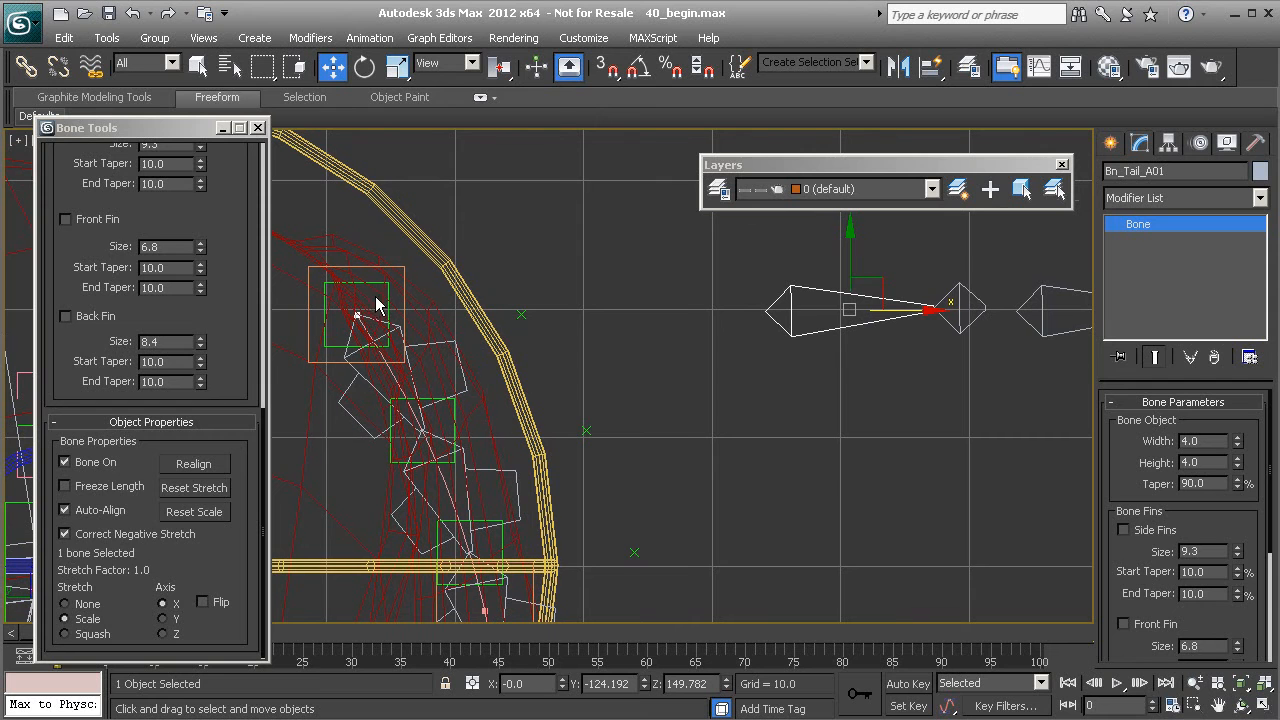
right_click(596, 284)
left_click(684, 451)
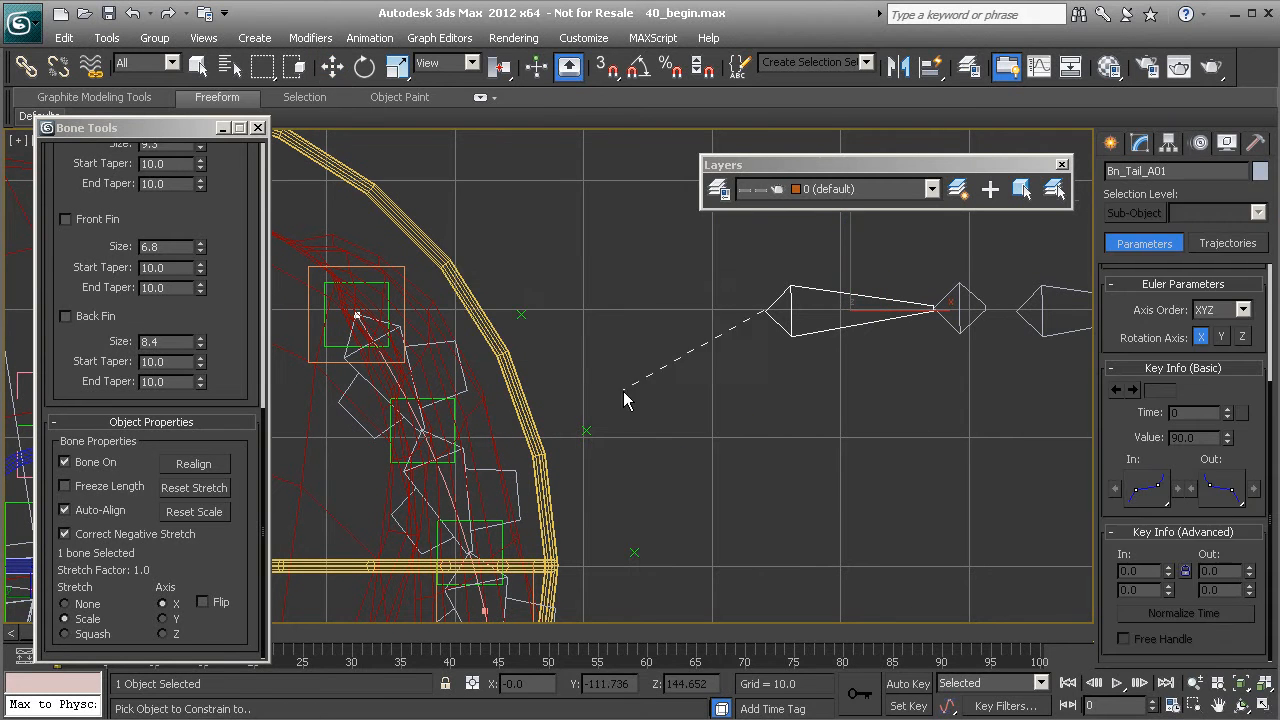
left_click(389, 291)
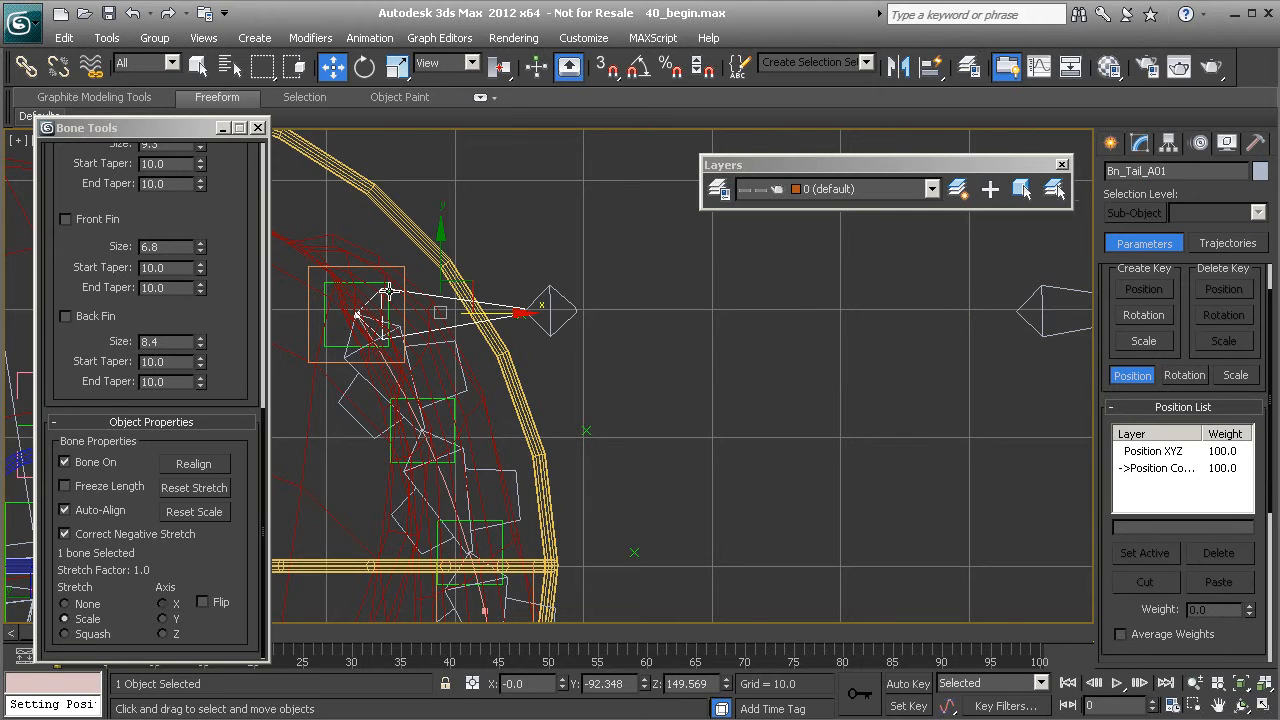
Step: Position-constrain the end bone Be_Tail_A01 to the second tail point helper, Pt_Tail_B01
middle_click_drag(637, 380, 677, 357)
left_click(610, 303)
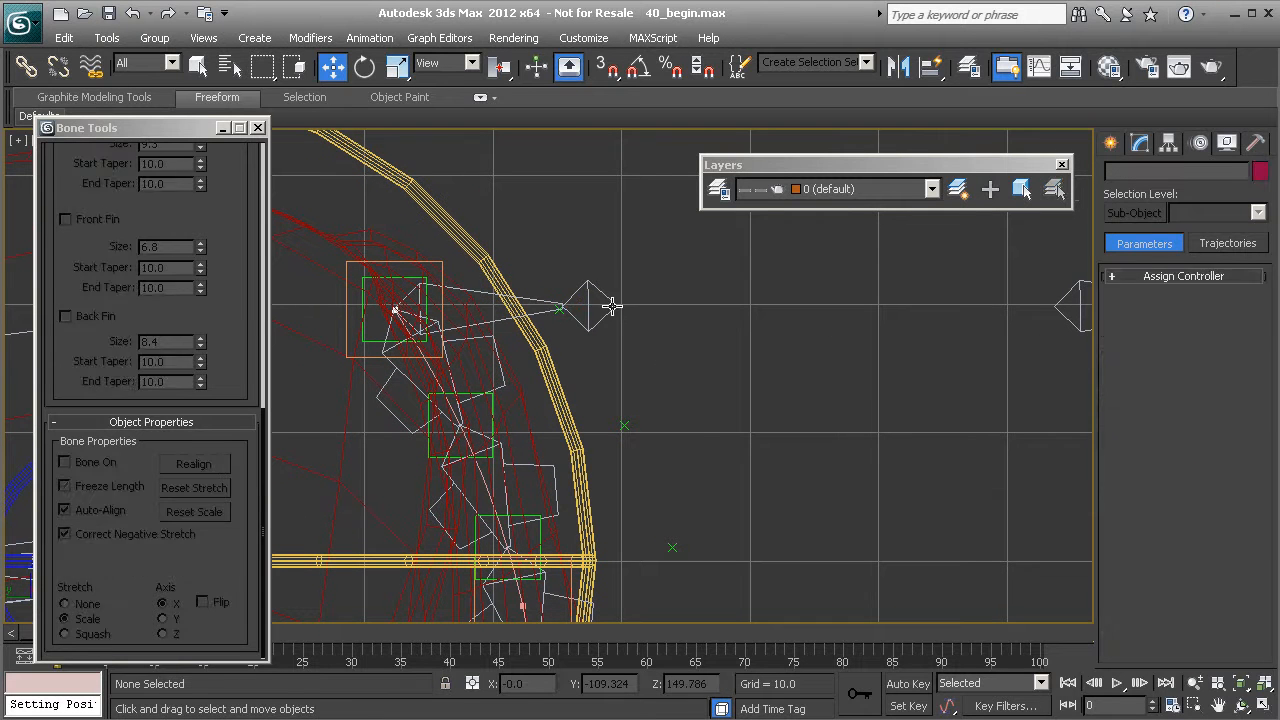
right_click(727, 352)
left_click(800, 521)
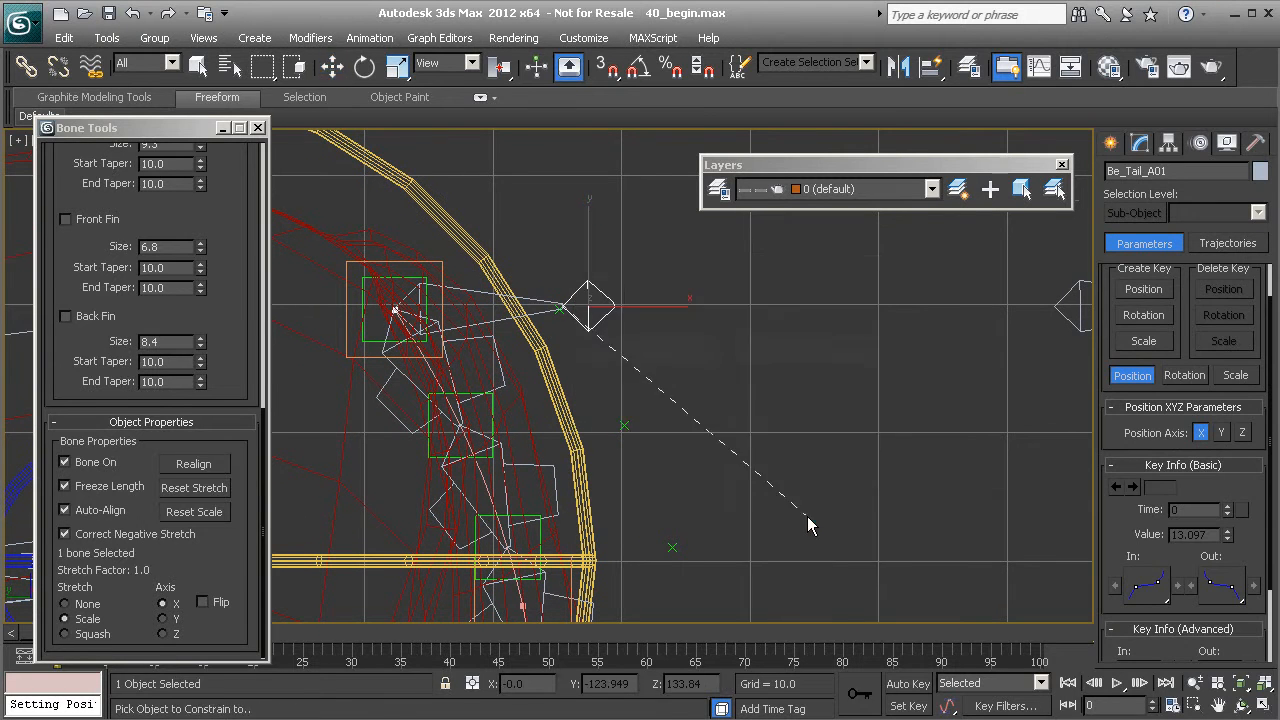
left_click(491, 418)
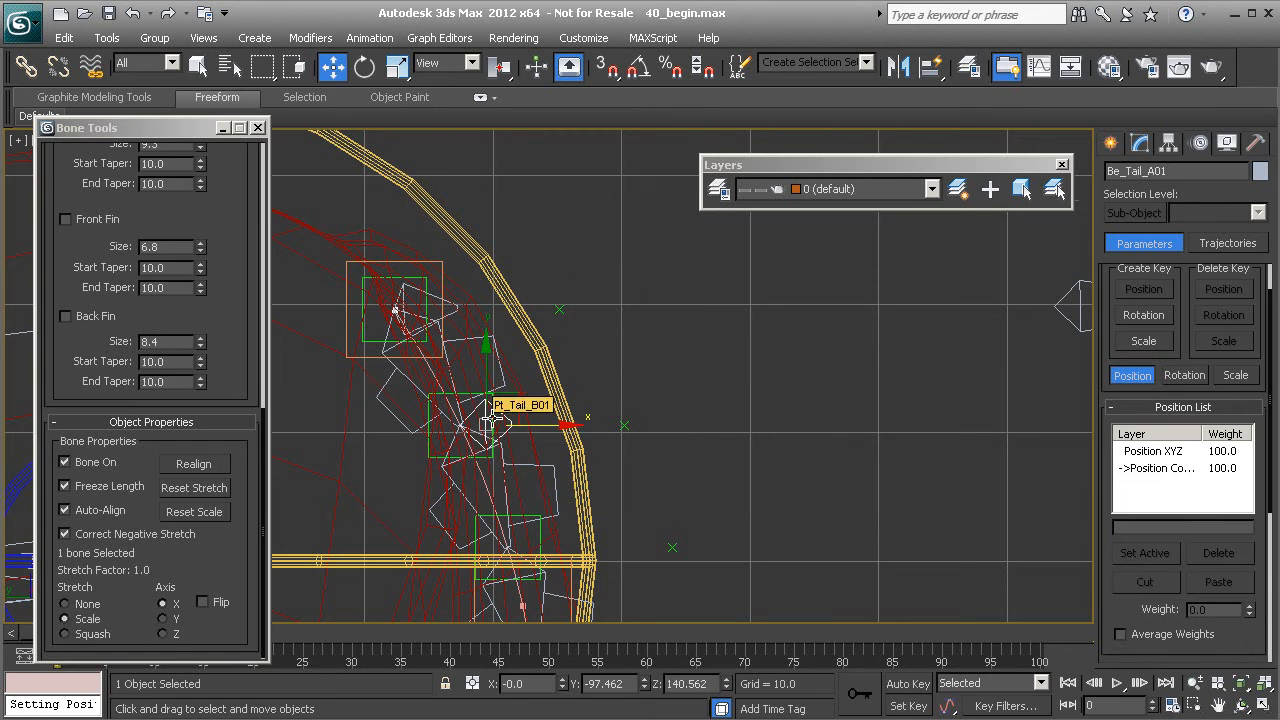
Step: Add a LookAt constraint to Bn_Tail_A01 targeting the point helper Pt_Tail_B01
left_click(453, 303)
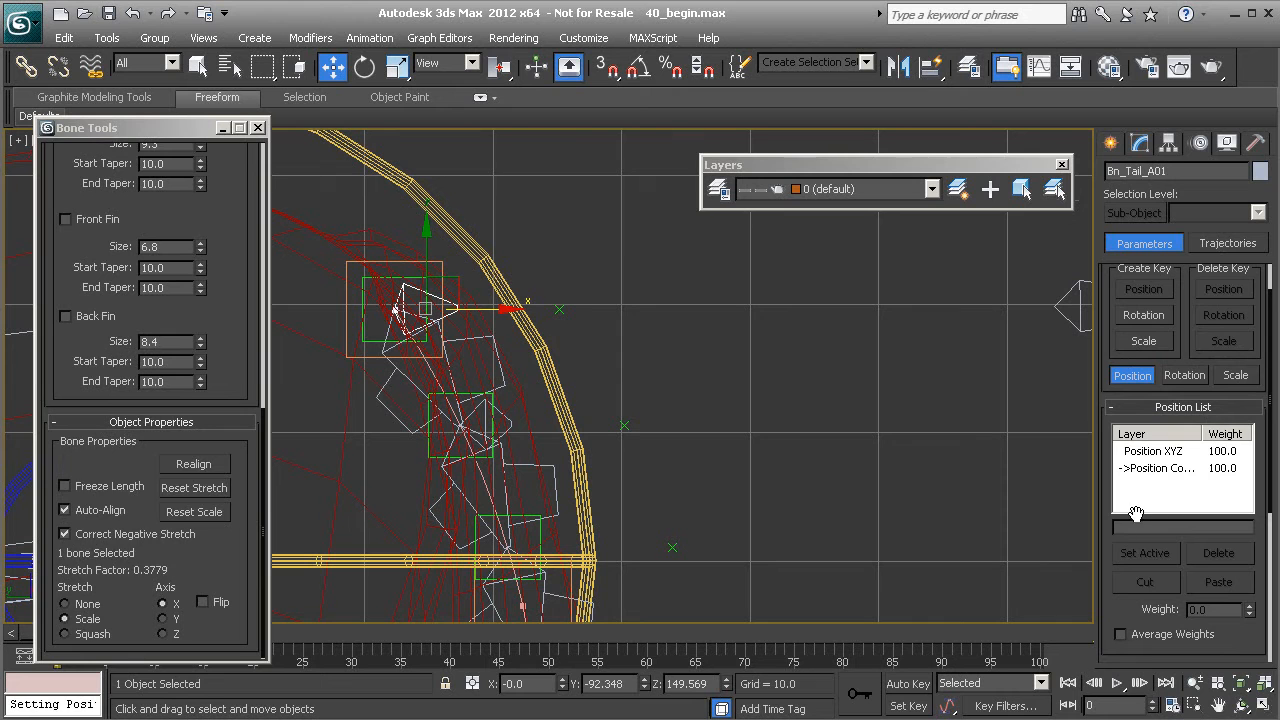
right_click(648, 309)
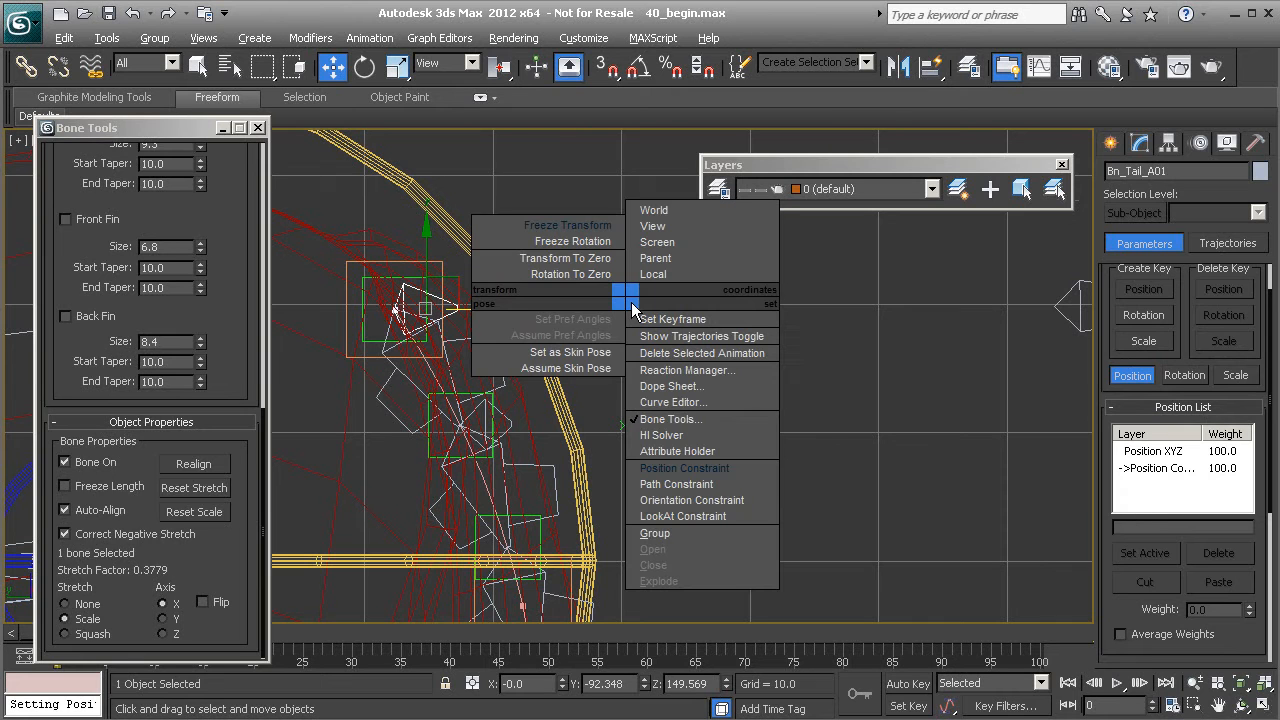
left_click(700, 518)
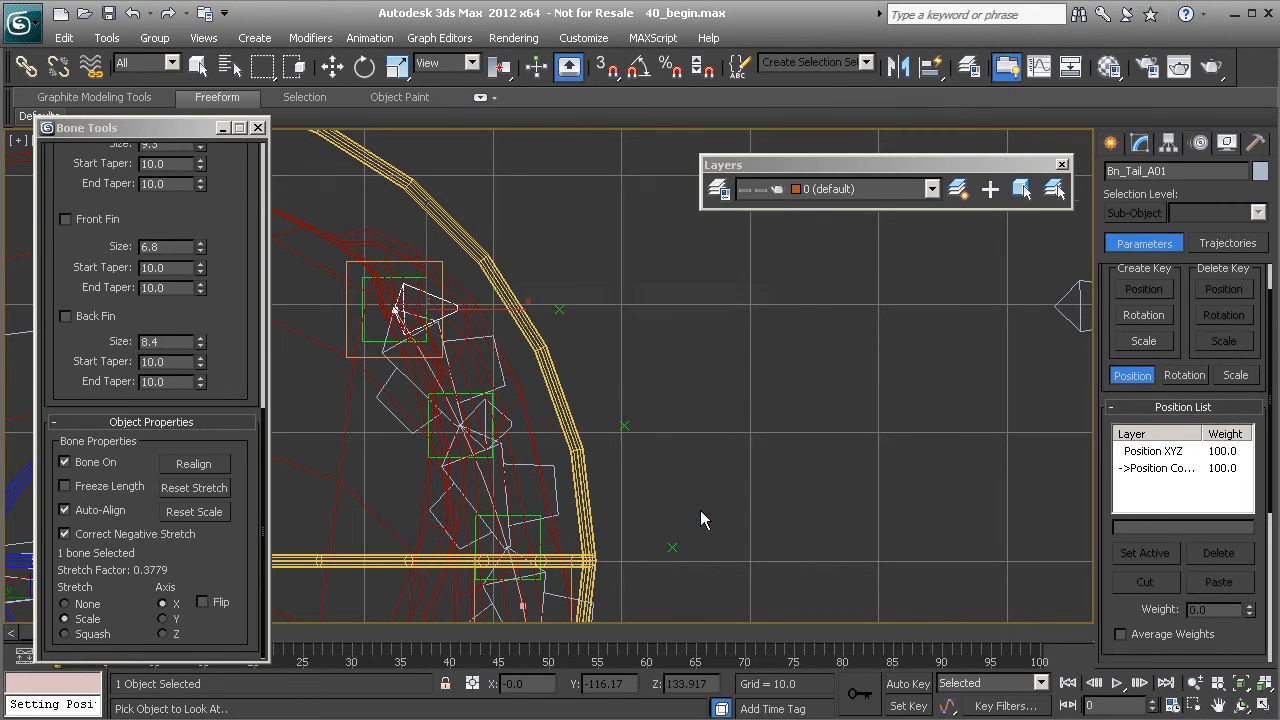
left_click(428, 437)
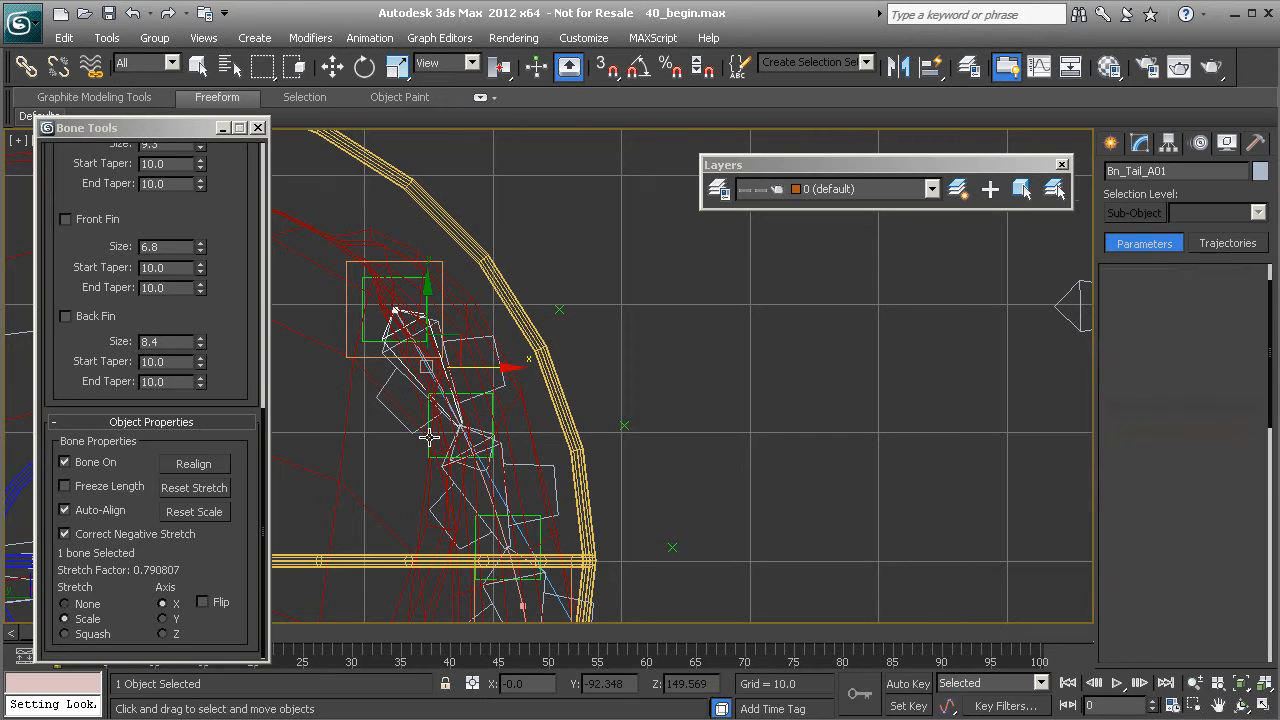
Step: In the bone's LookAt constraint, turn off Viewline Length Absolute and the World upnode, and set Upnode Control to LookAt
middle_click_drag(498, 454, 517, 425)
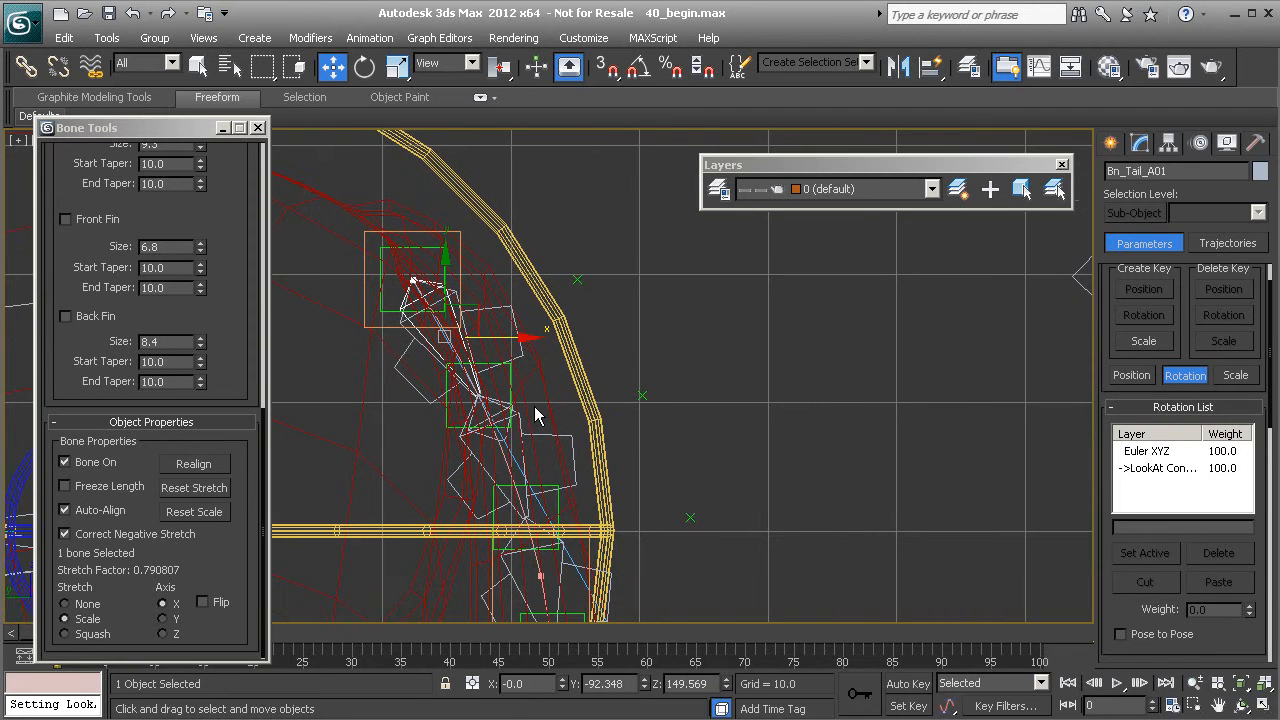
scroll(1110, 520, "down", 5)
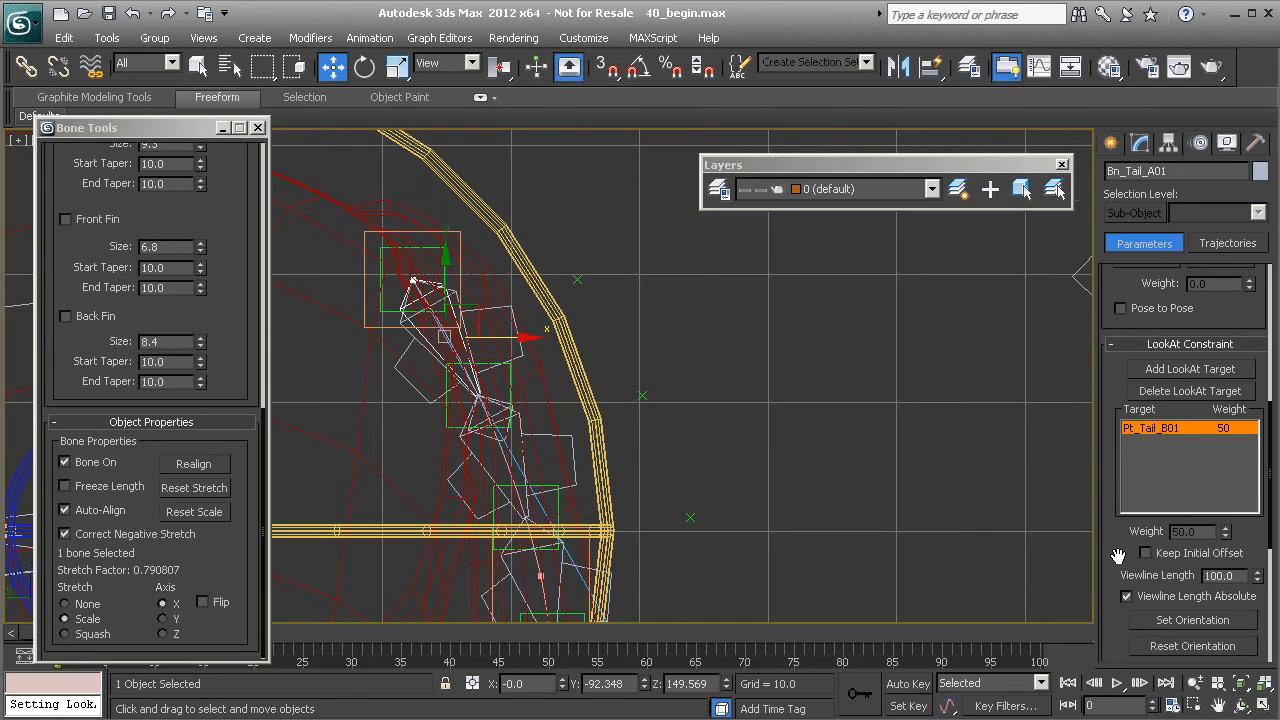
left_click_drag(1113, 510, 1117, 357)
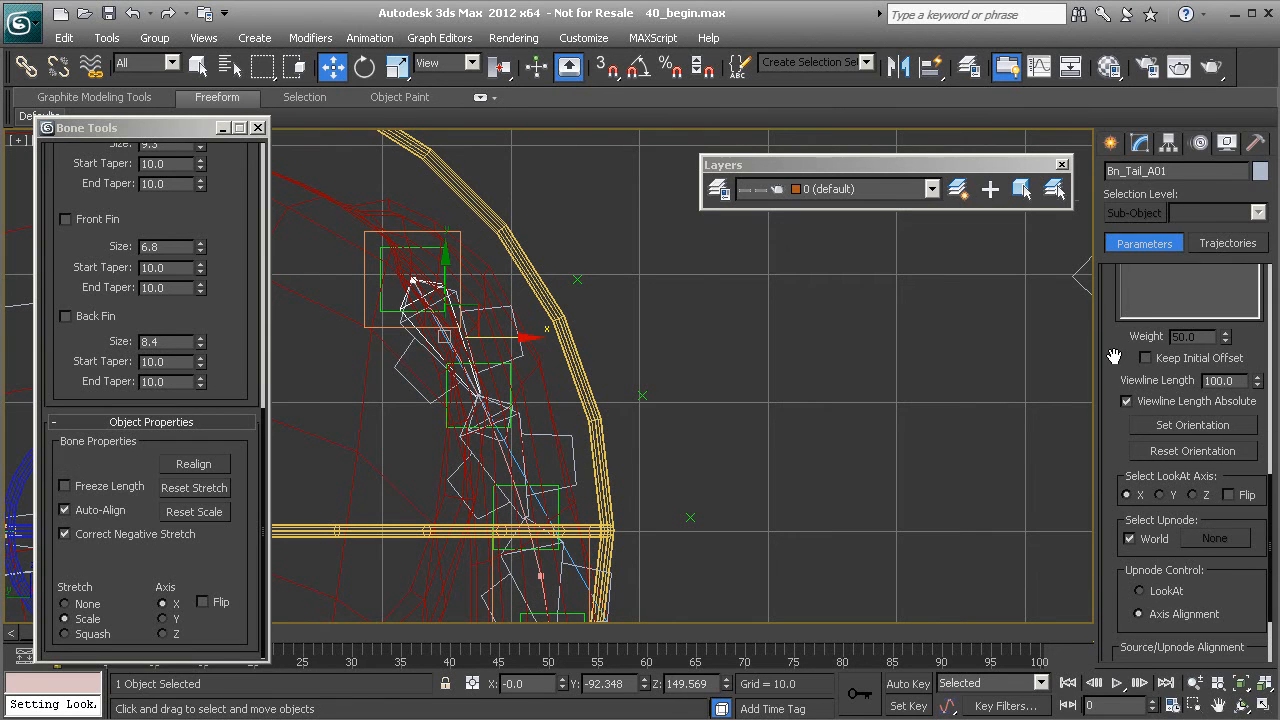
left_click(1145, 401)
left_click_drag(1130, 451, 1118, 381)
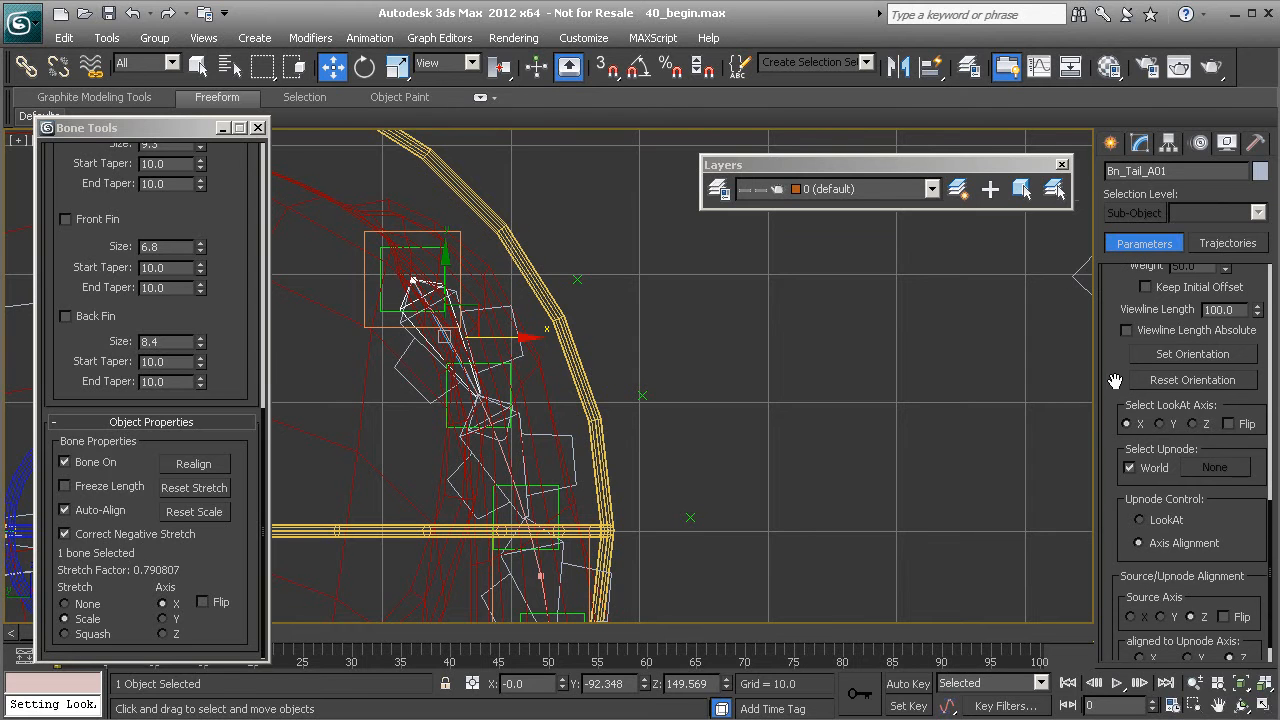
left_click(1166, 520)
left_click(1139, 469)
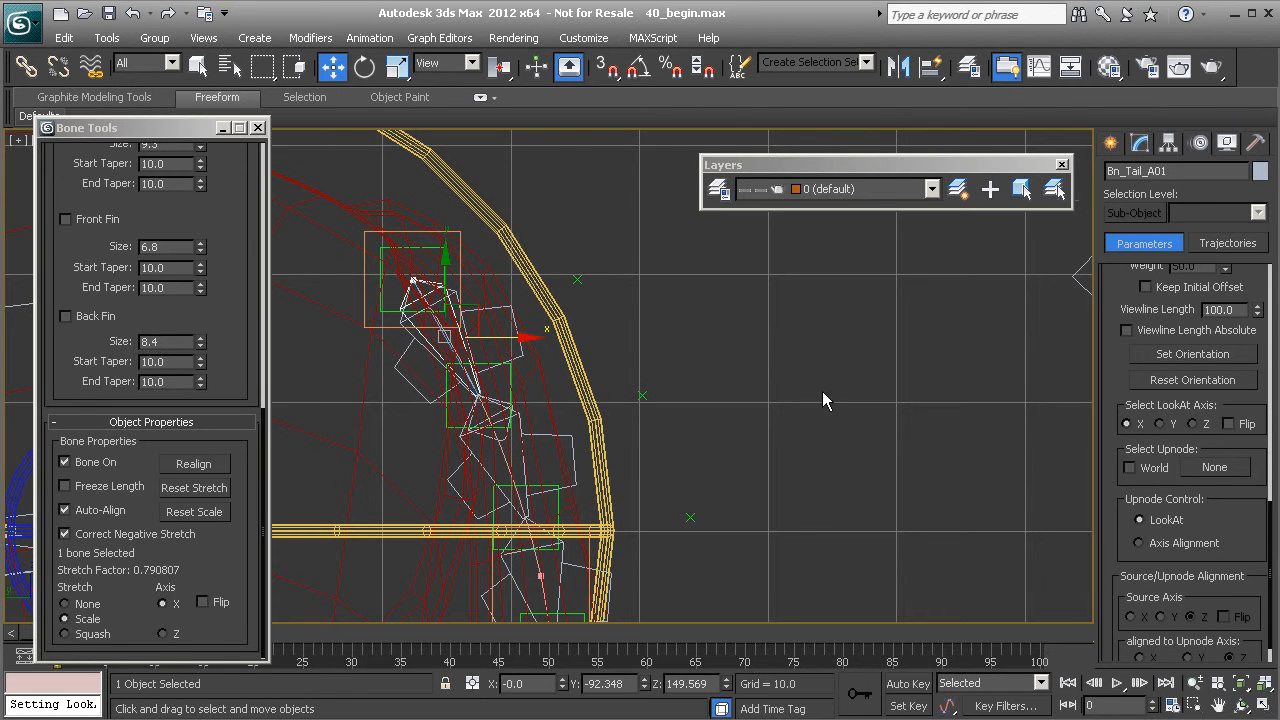
Step: Identify the up-vector helper beside the tail base and assign UpVct_Tail_A01 as the upnode of Bn_Tail_A01's LookAt constraint
left_click(576, 278)
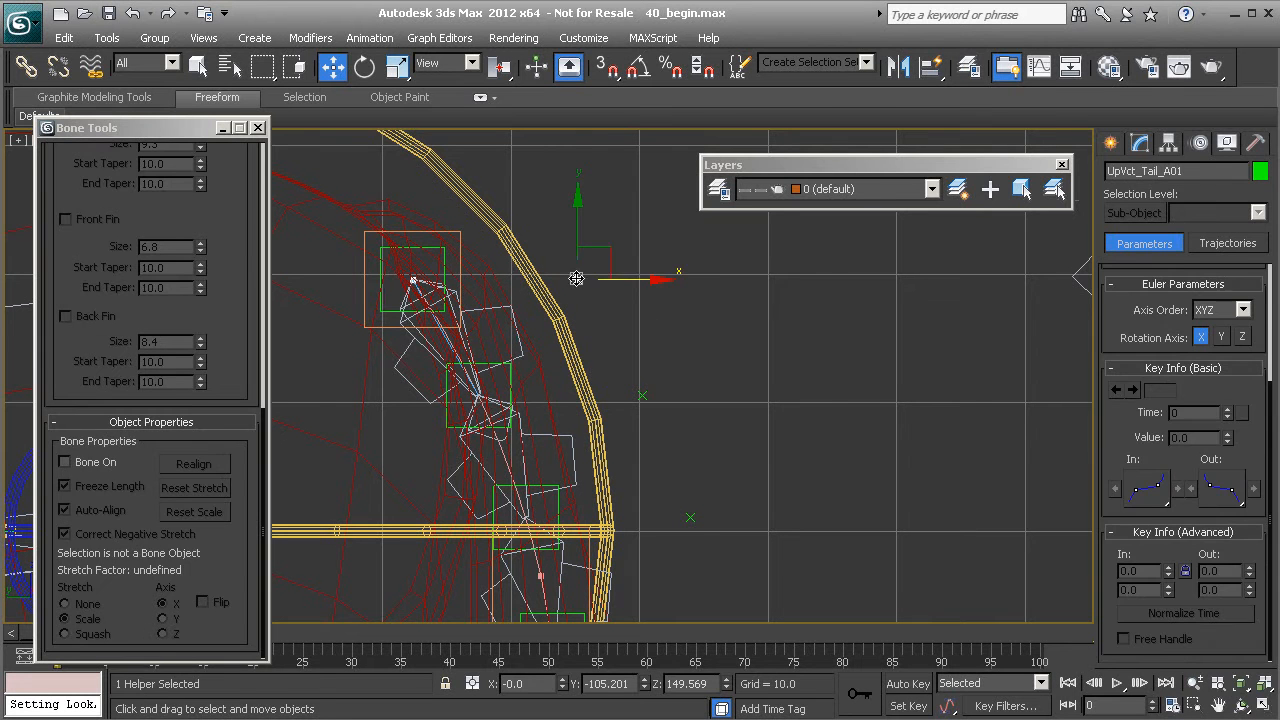
left_click(499, 302)
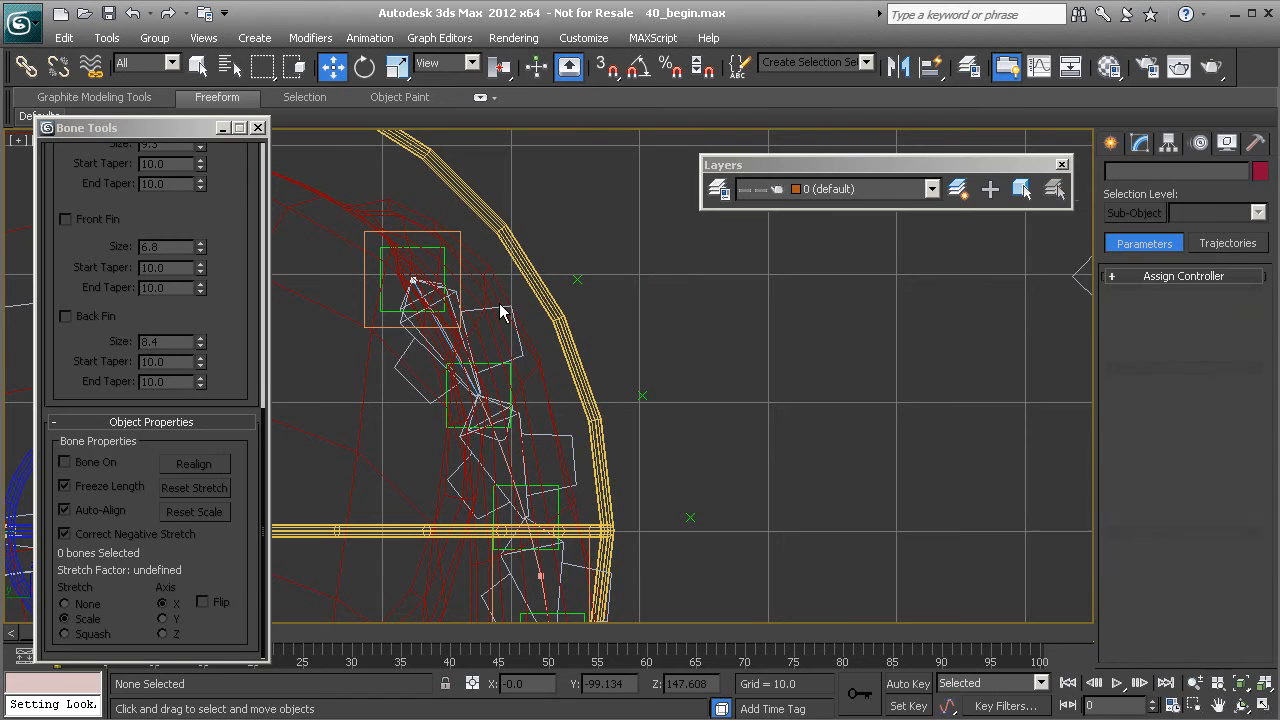
left_click(430, 341)
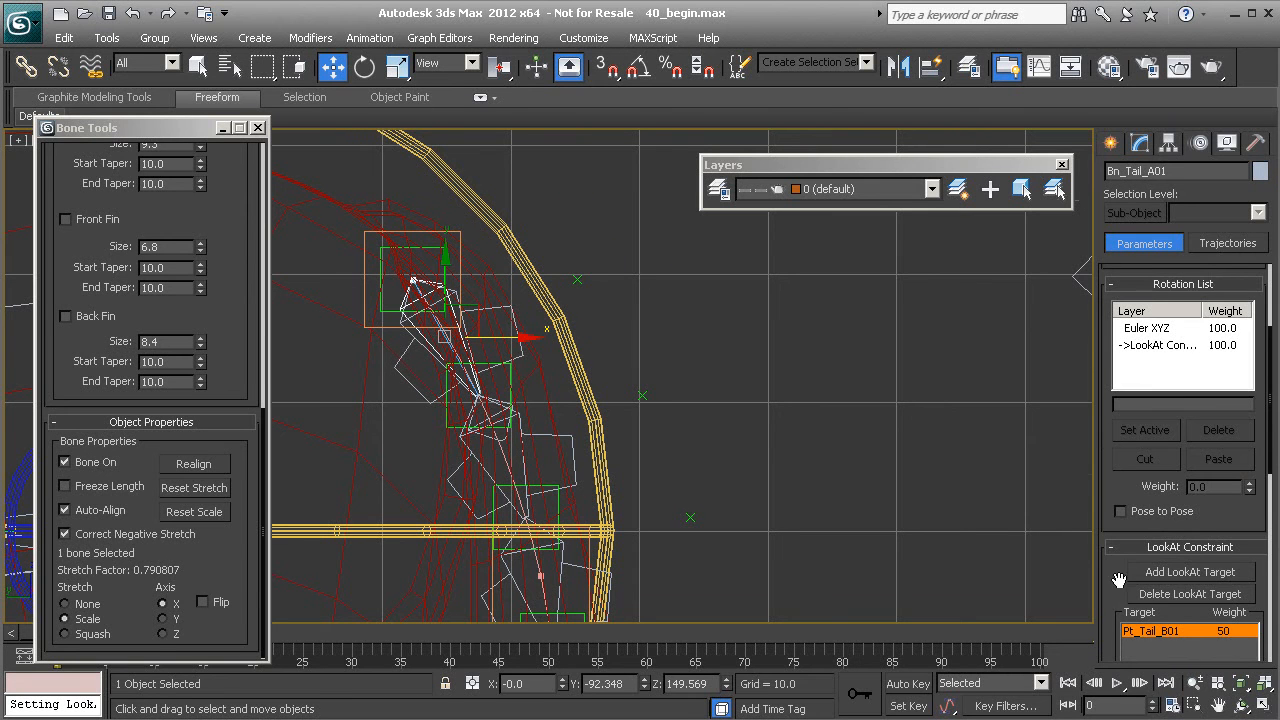
scroll(1097, 362, "down", 5)
left_click_drag(1097, 362, 1107, 145)
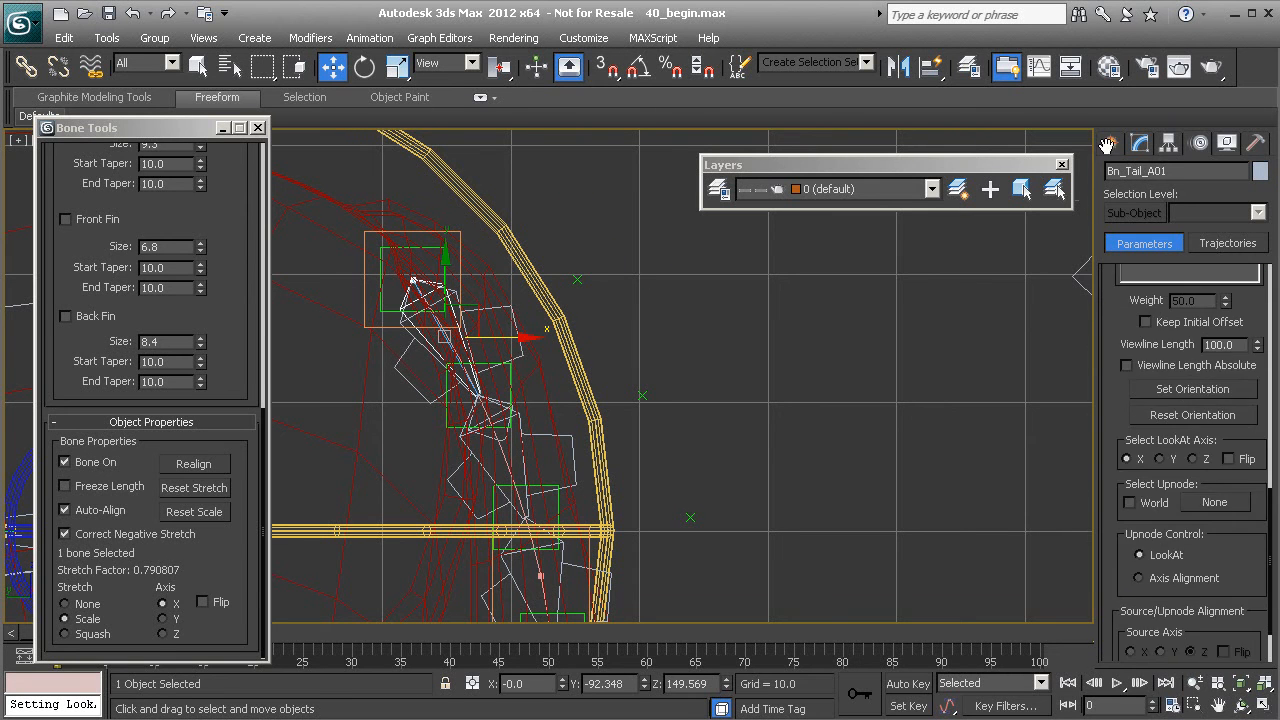
left_click(1214, 503)
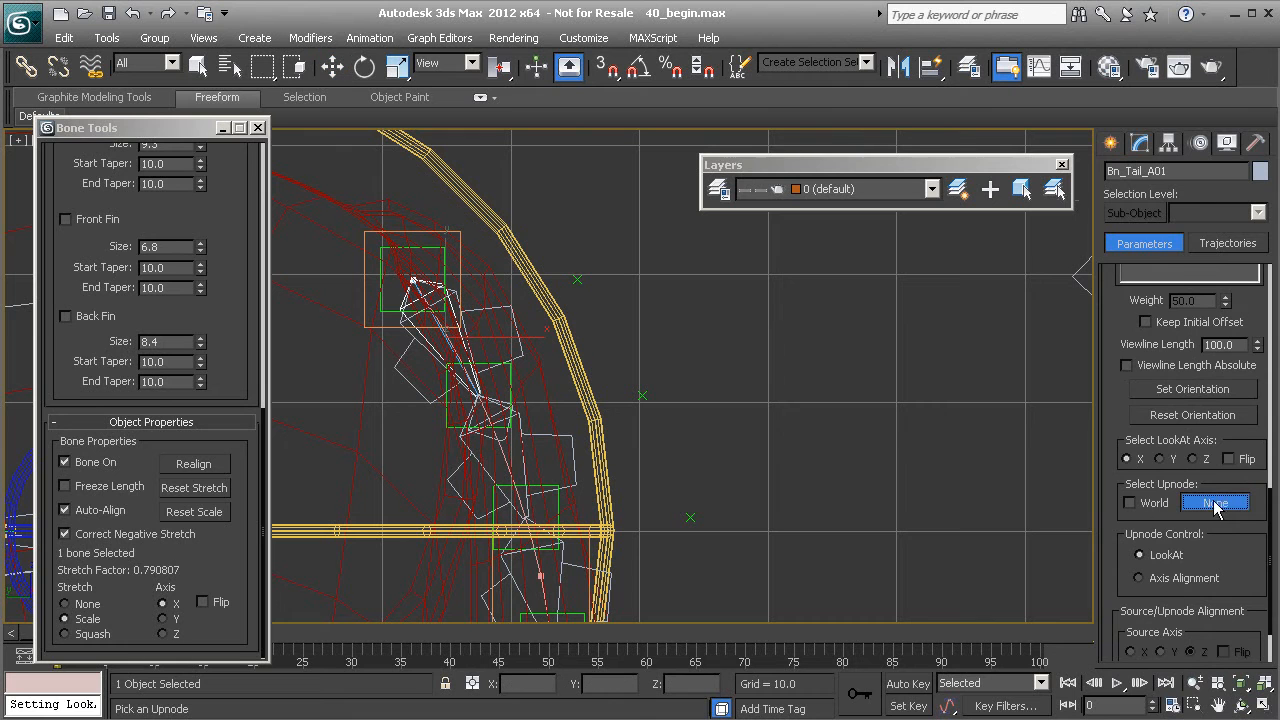
left_click(579, 281)
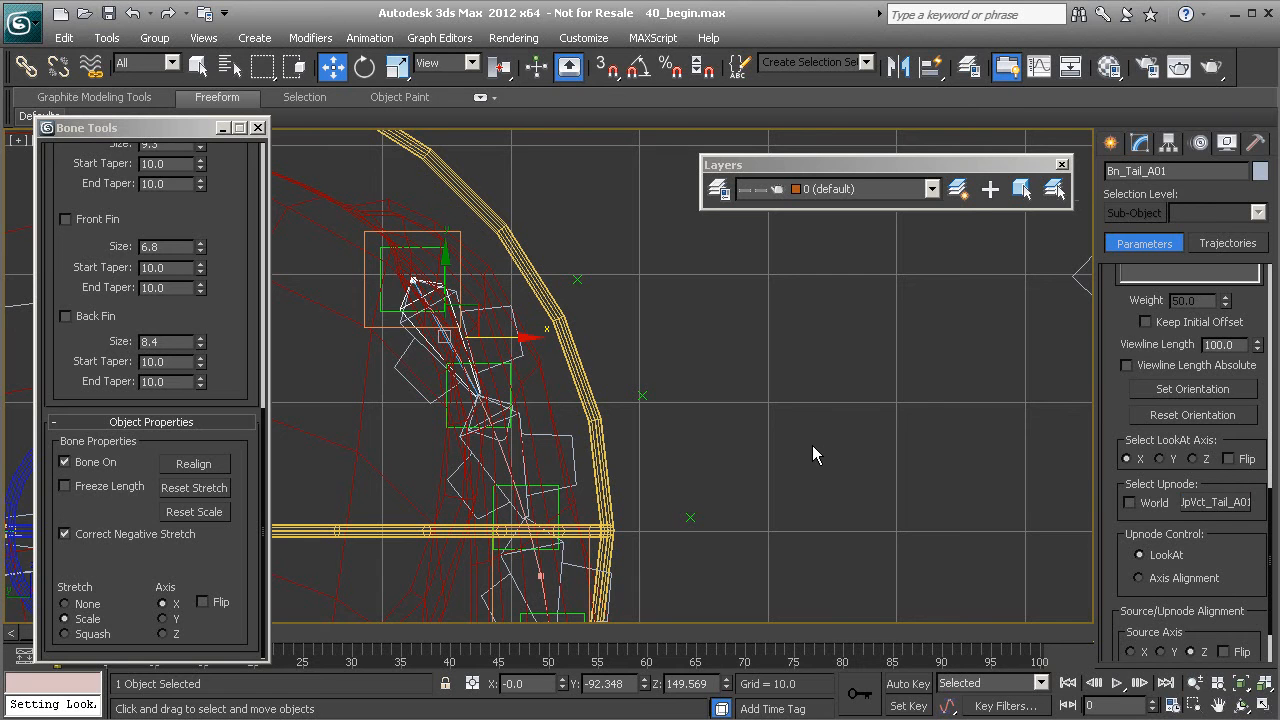
Step: Examine the constrained bones down the whole tail chain and check the LookAt upnode settings of Bn_Tail_A008
scroll(615, 455, "down", 6)
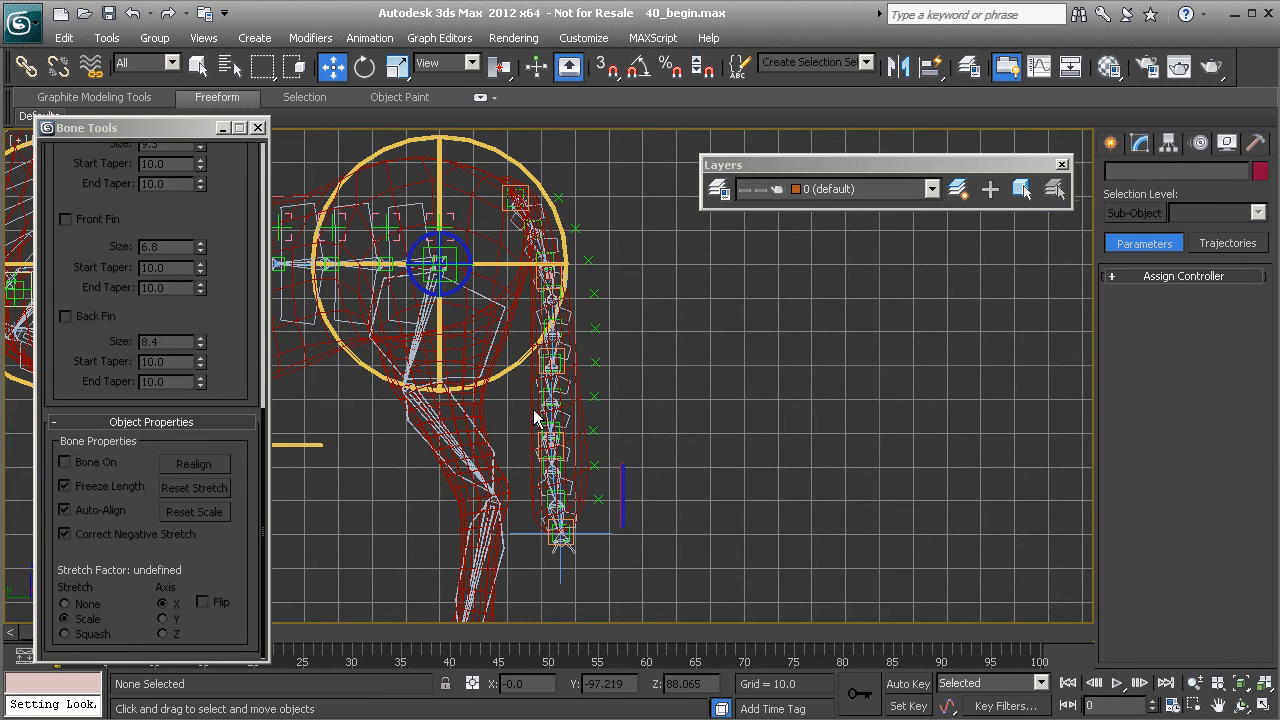
scroll(541, 432, "up", 6)
middle_click_drag(567, 502, 547, 335)
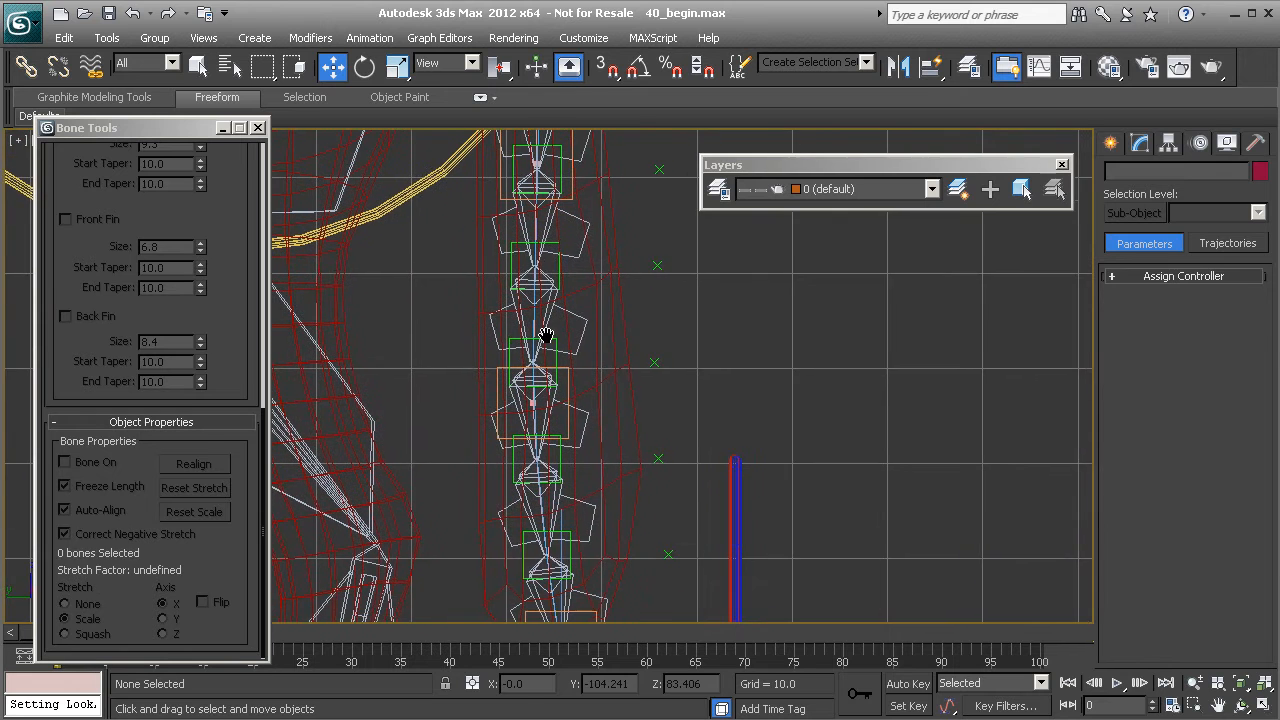
scroll(535, 174, "down", 4)
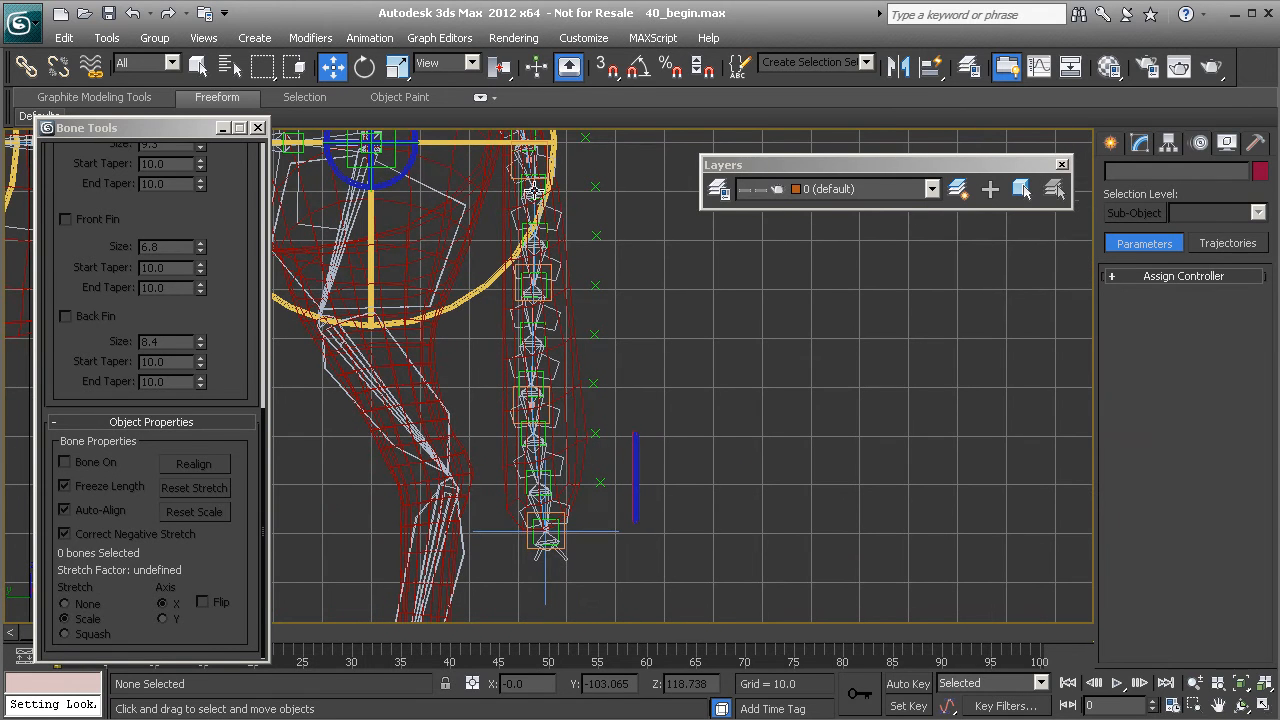
scroll(545, 390, "up", 2)
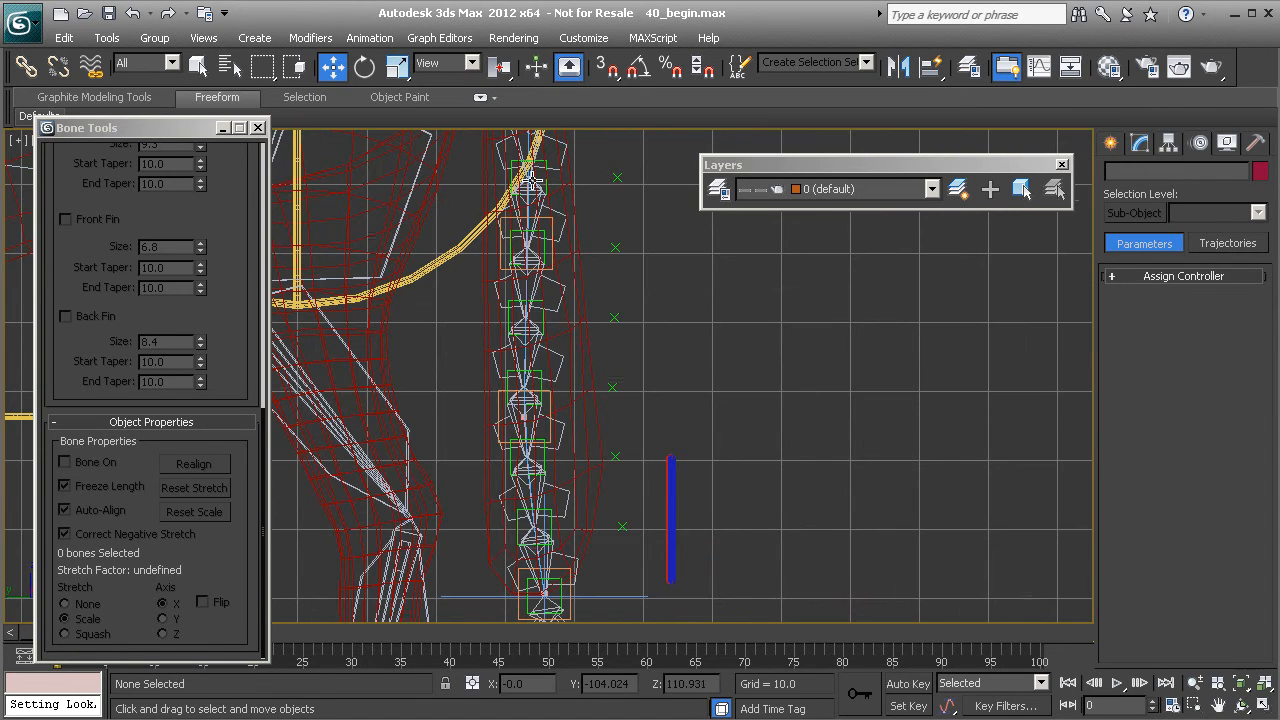
middle_click_drag(529, 540, 521, 485)
scroll(529, 362, "up", 4)
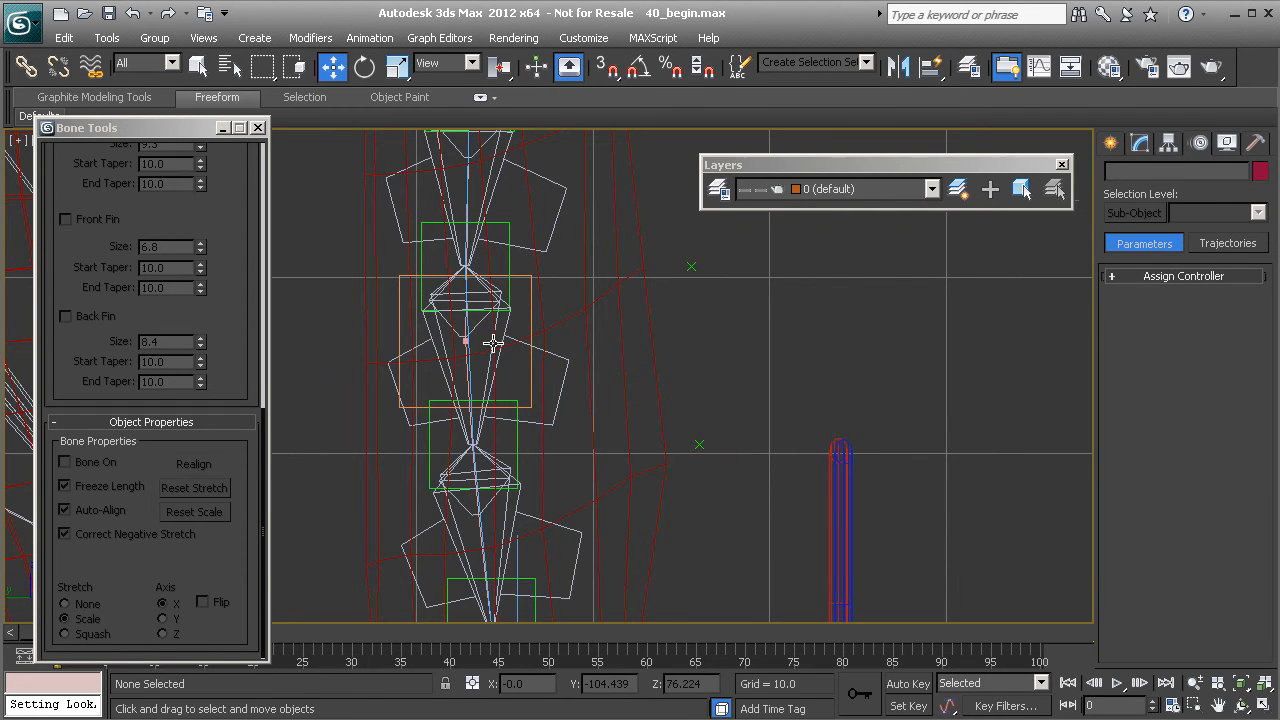
left_click(491, 342)
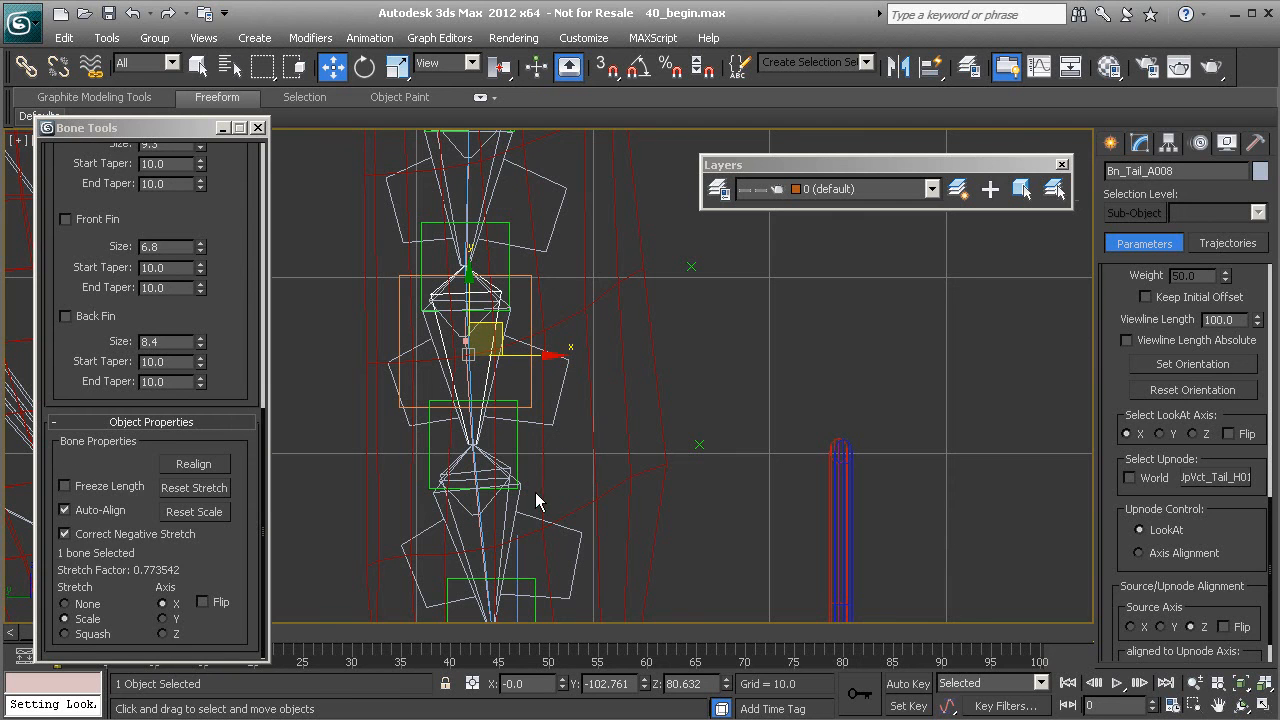
Step: Check the LookAt upnode of Bn_Tail_A009 and review the rotation list and LookAt target of Bn_Tail_A008
left_click(505, 463)
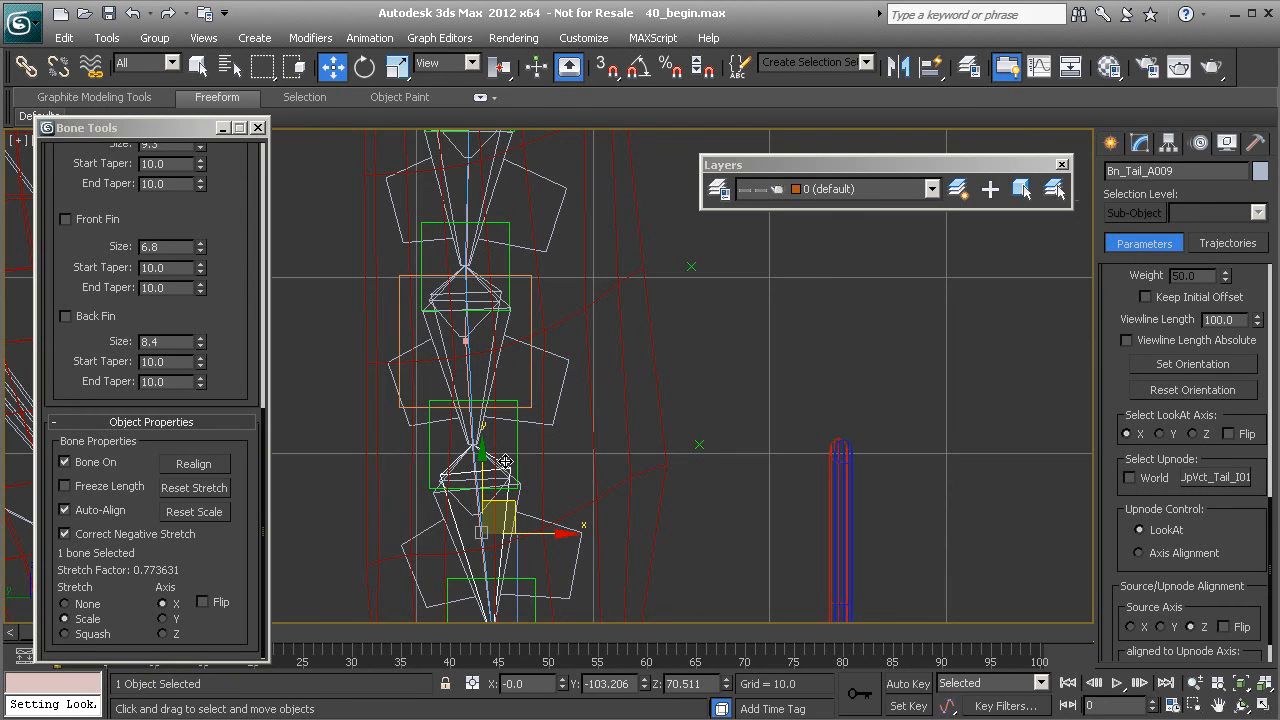
left_click(463, 502)
left_click(463, 502)
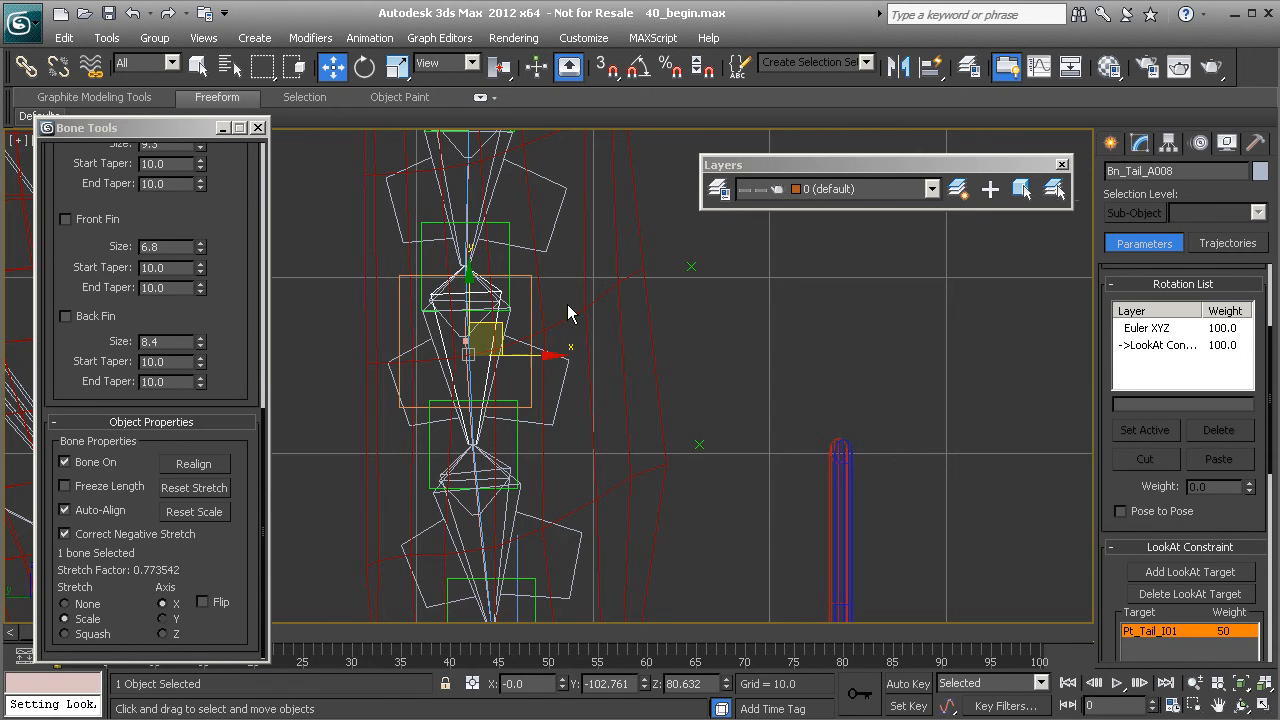
Step: Test the tail's deformation by moving the spline helper PtSpl_Tail_C01 sideways away from the chain, and undo the move
scroll(565, 436, "down", 5)
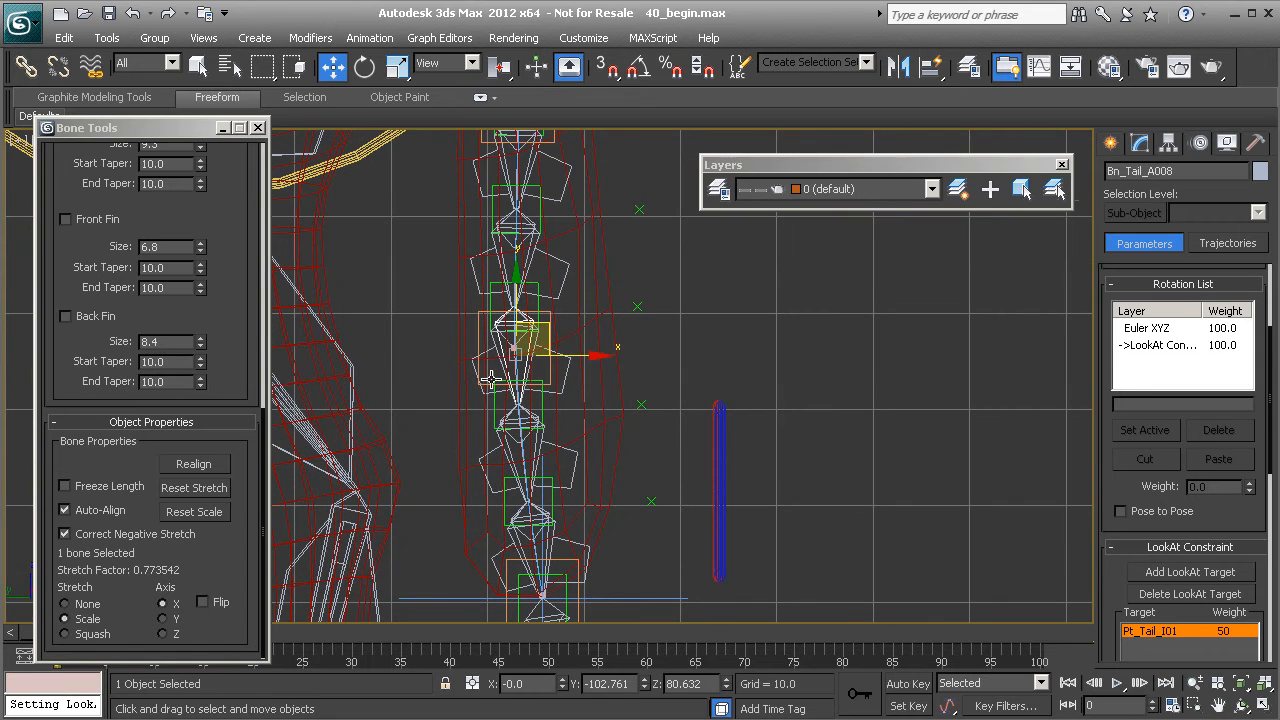
middle_click_drag(588, 463, 543, 425)
scroll(542, 380, "down", 2)
middle_click_drag(565, 323, 583, 412)
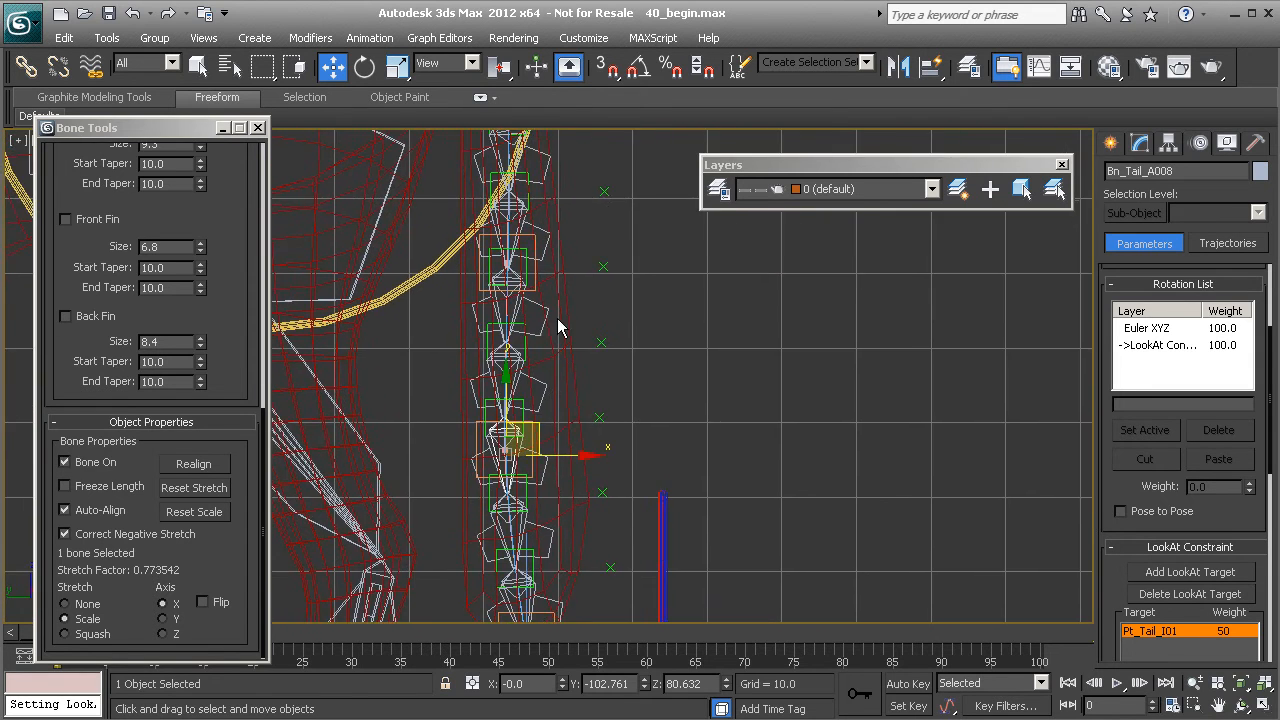
left_click(536, 287)
left_click_drag(539, 234, 662, 258)
key("ctrl+z")
Step: Test the tail tip's stretch by moving the spline helper PtSpl_Tail_E01 away from the chain, and cancel the move
middle_click_drag(550, 532, 546, 454)
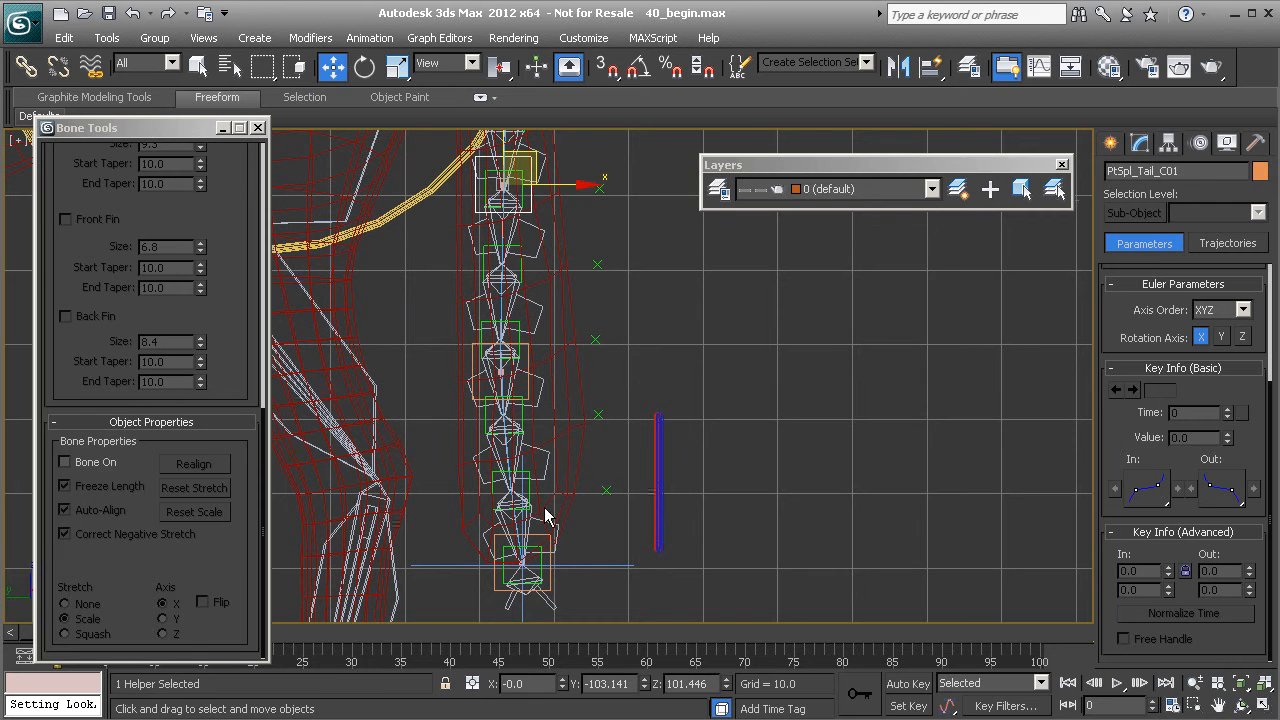
left_click(560, 540)
left_click_drag(560, 540, 679, 487)
right_click(679, 487)
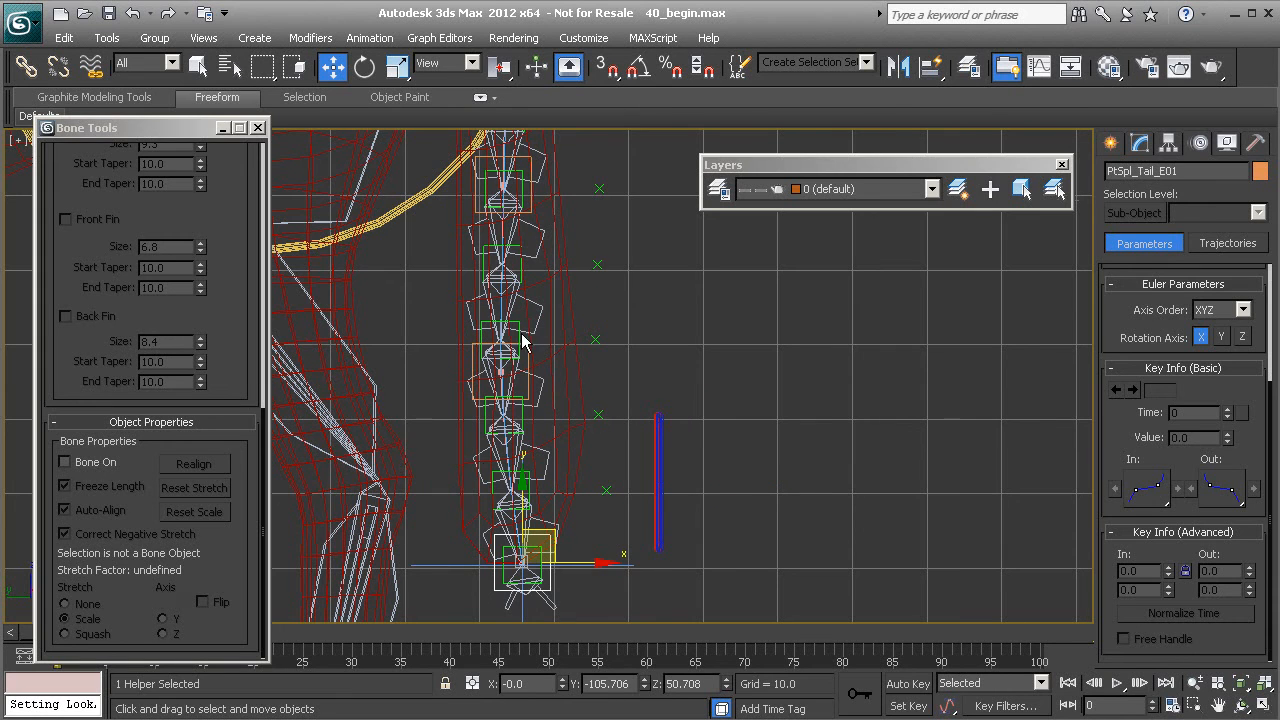
scroll(634, 357, "down", 5)
middle_click_drag(509, 278, 510, 340)
scroll(512, 338, "up", 5)
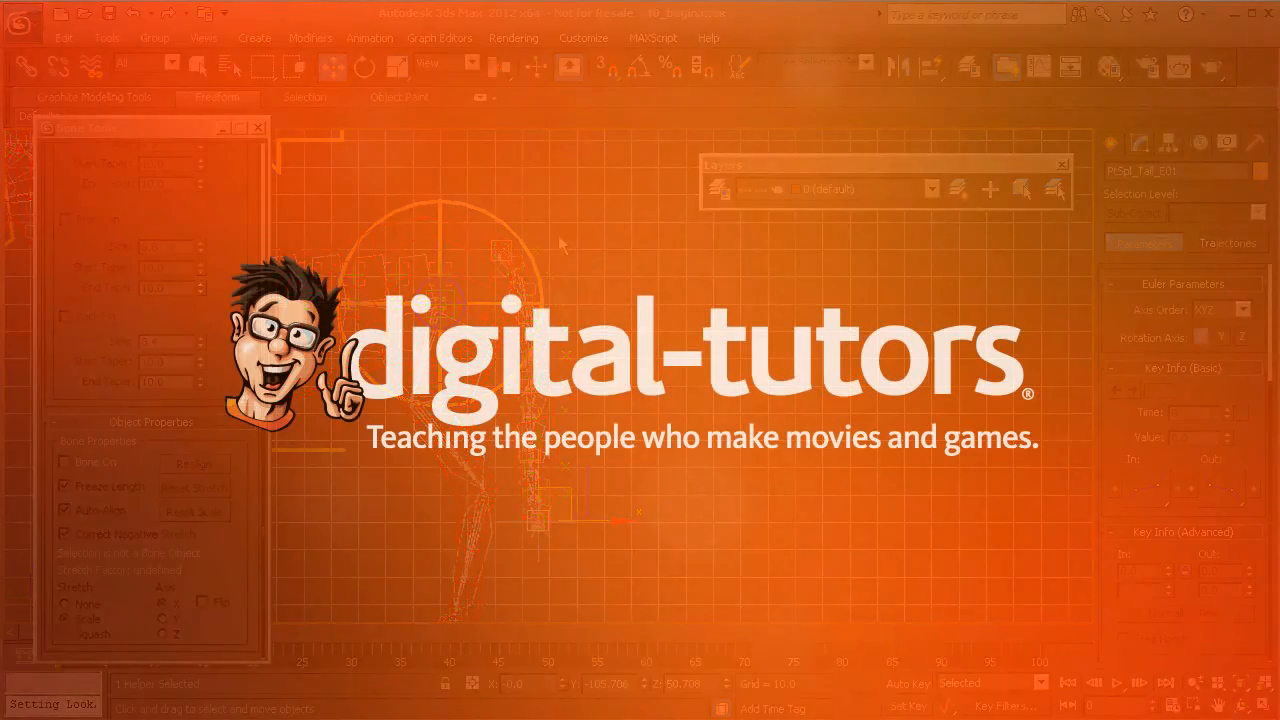